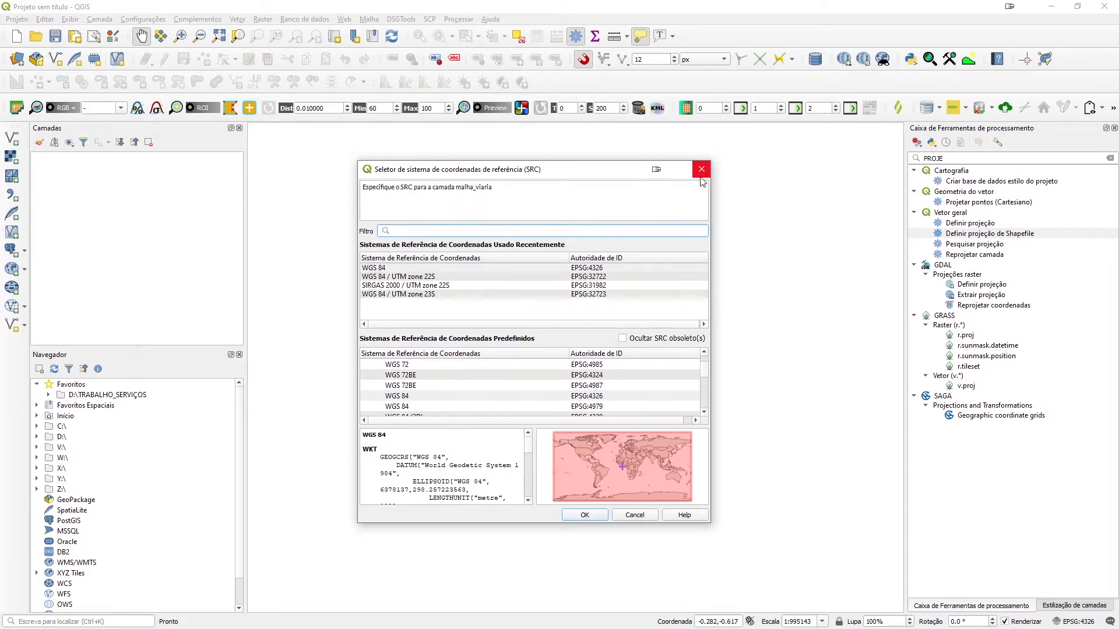
# Step: Skip the coordinate system choice for the malha_viaria layer being loaded and check the SRC entry in its properties
pyautogui.click(651, 516)
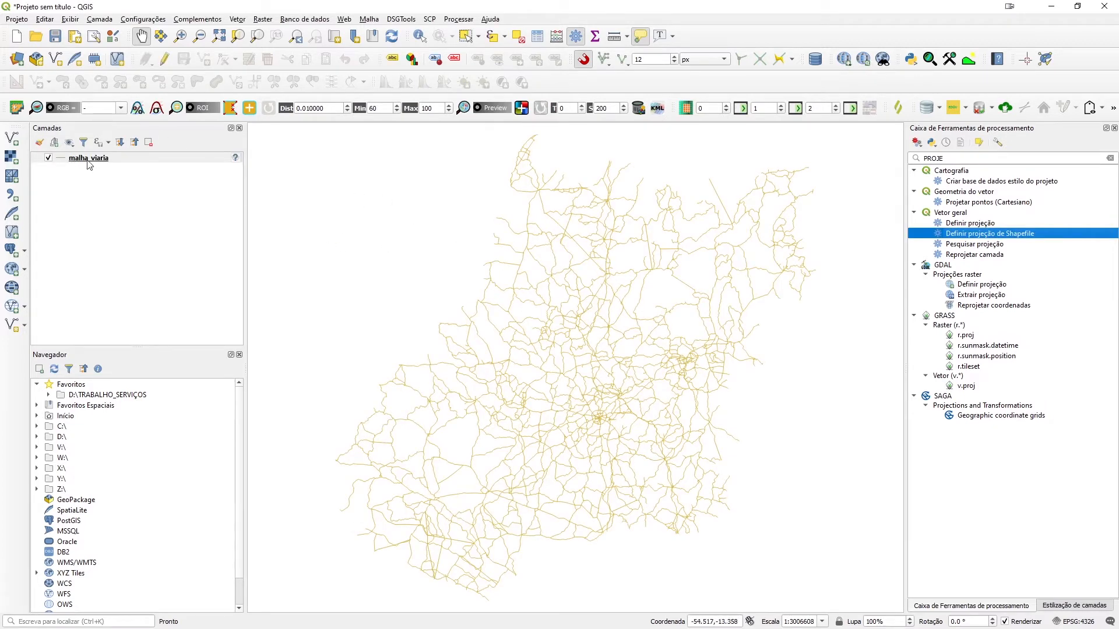
pyautogui.rightClick(94, 159)
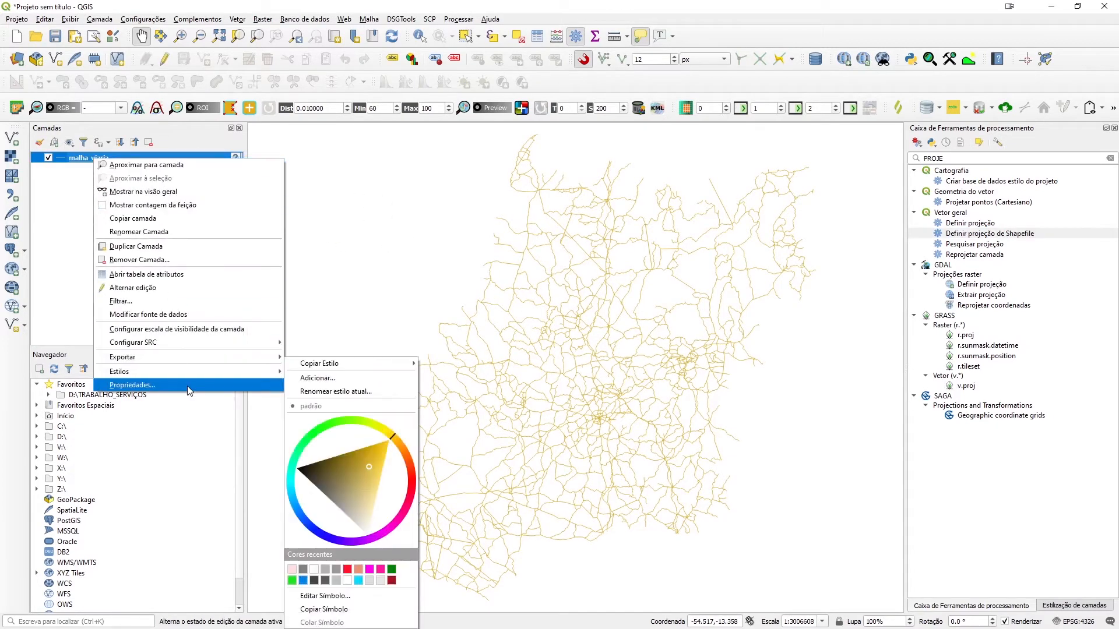
pyautogui.click(188, 386)
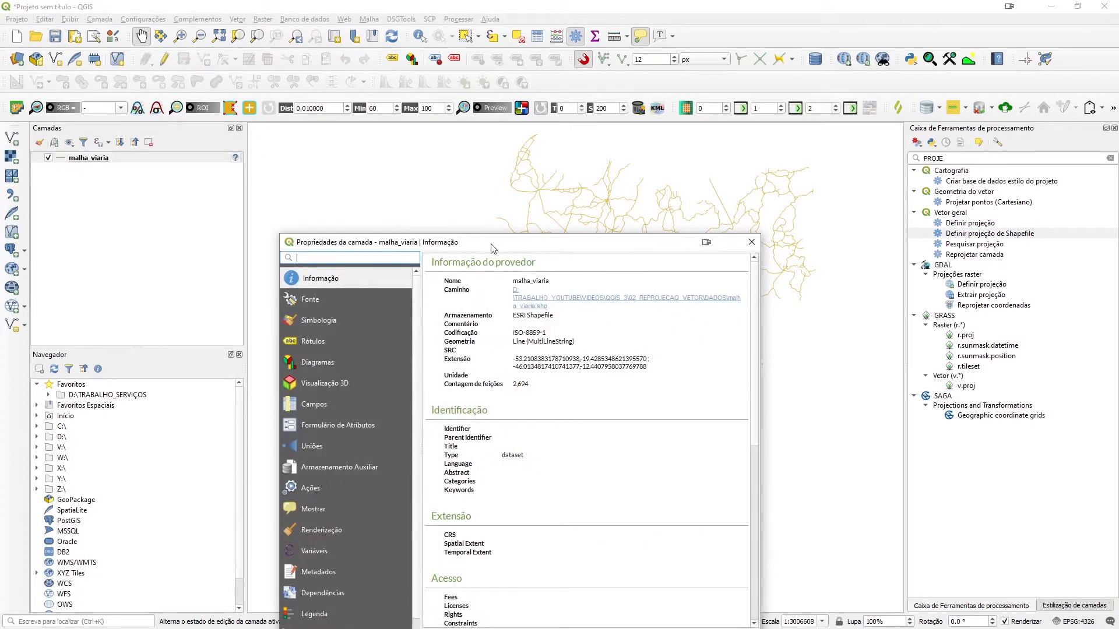
pyautogui.moveTo(487, 248); pyautogui.dragTo(478, 165)
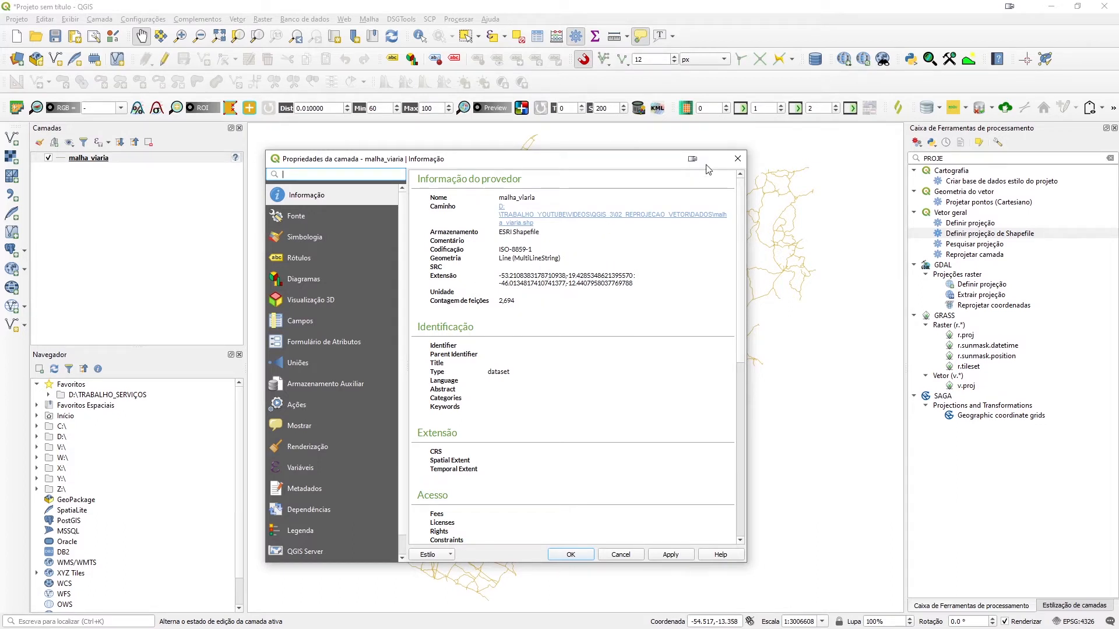
pyautogui.click(737, 159)
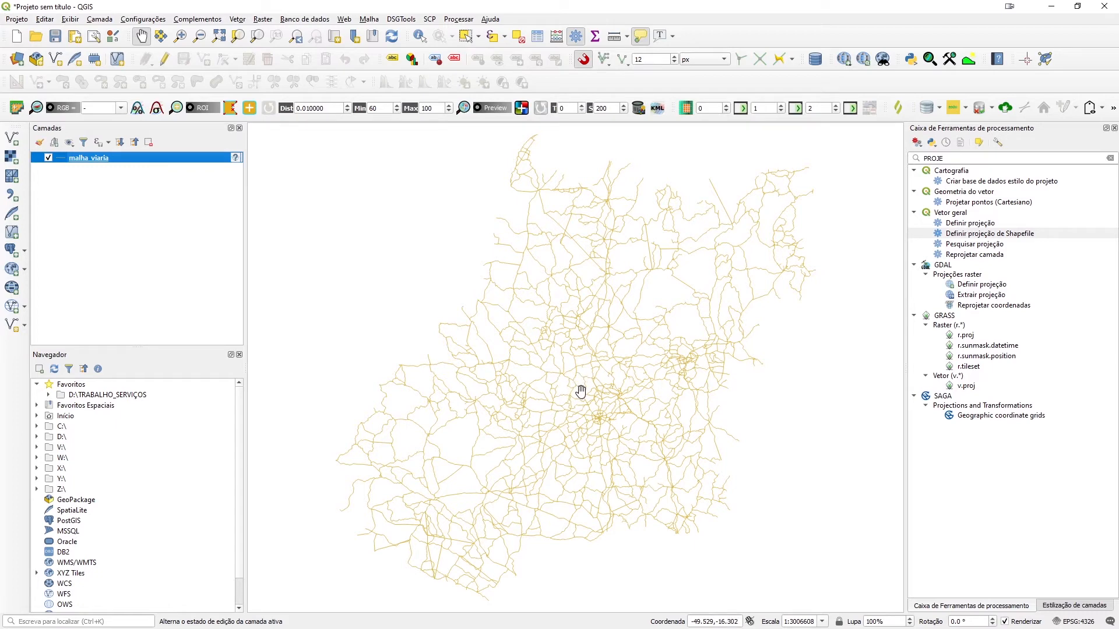
# Step: Examine the parameters of the Definir projeção de Shapefile and Definir projeção tools and the shapefile's files in the DADOS folder
pyautogui.moveTo(581, 391)
pyautogui.click(968, 158)
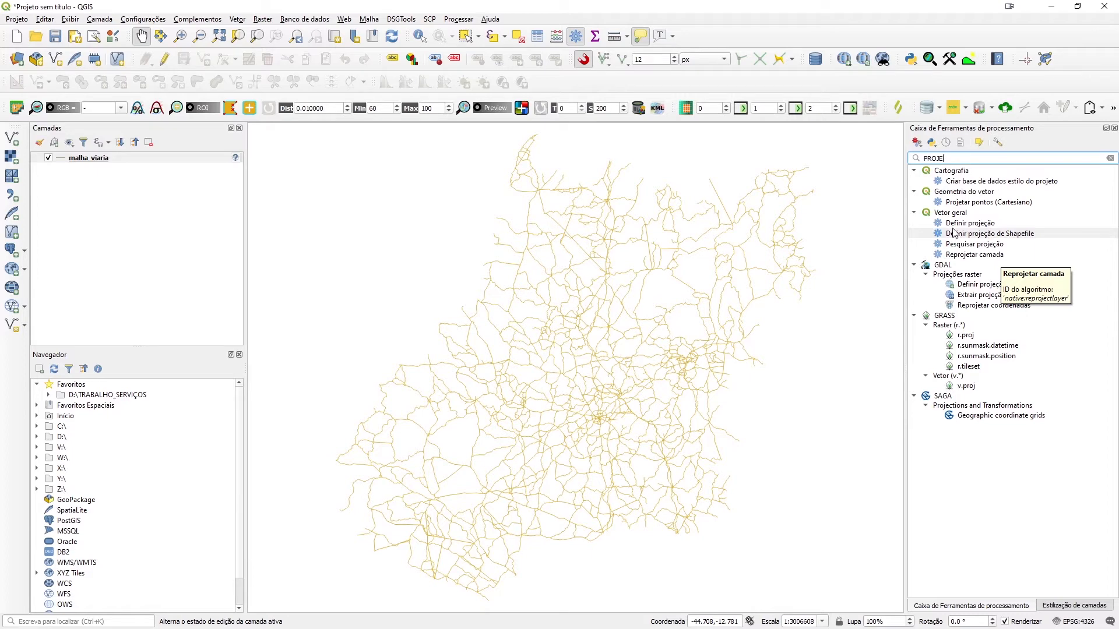
pyautogui.doubleClick(1001, 235)
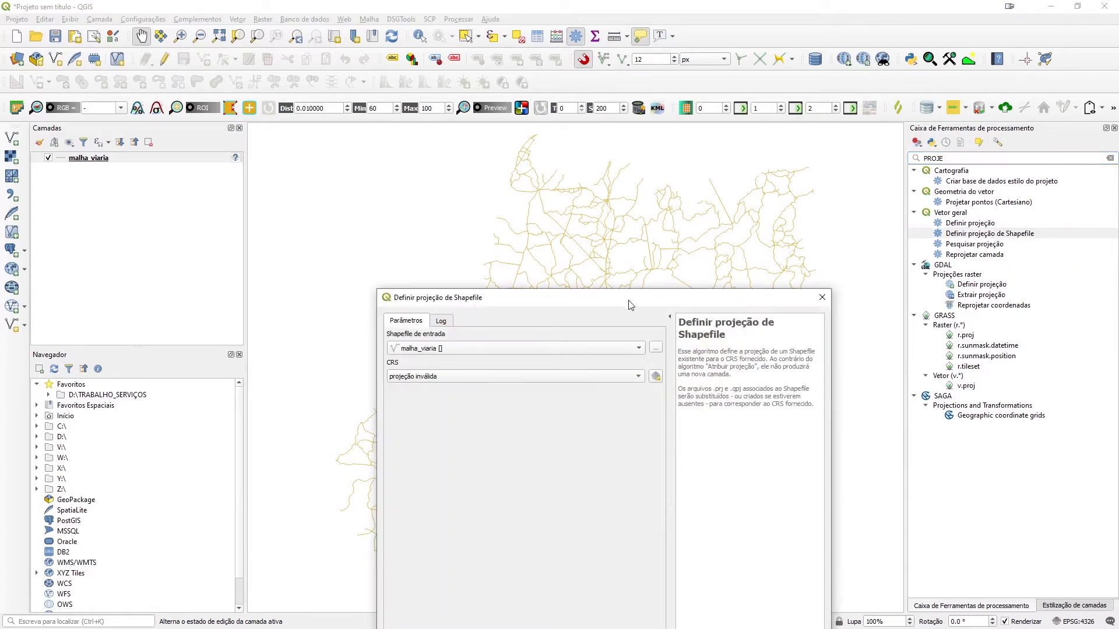
pyautogui.moveTo(635, 304); pyautogui.dragTo(621, 195)
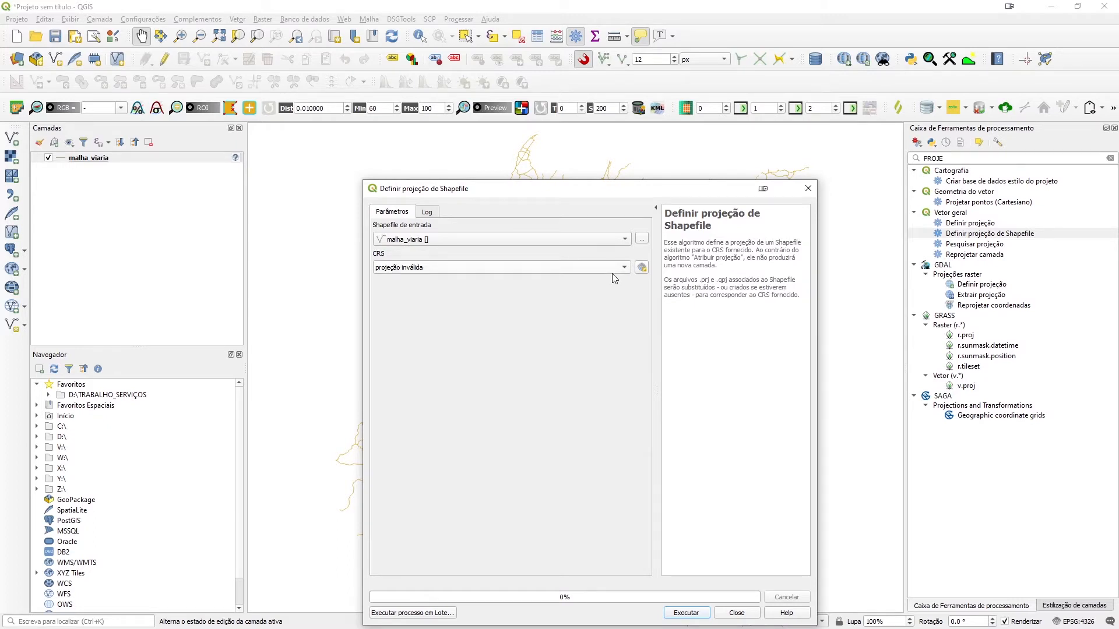
pyautogui.click(808, 188)
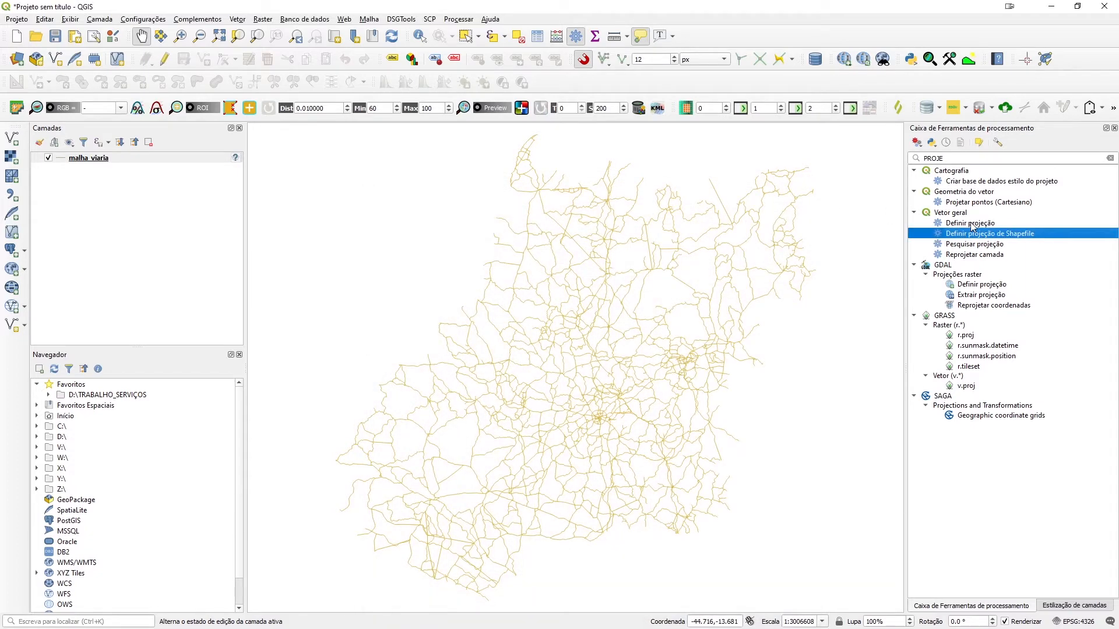
pyautogui.doubleClick(970, 224)
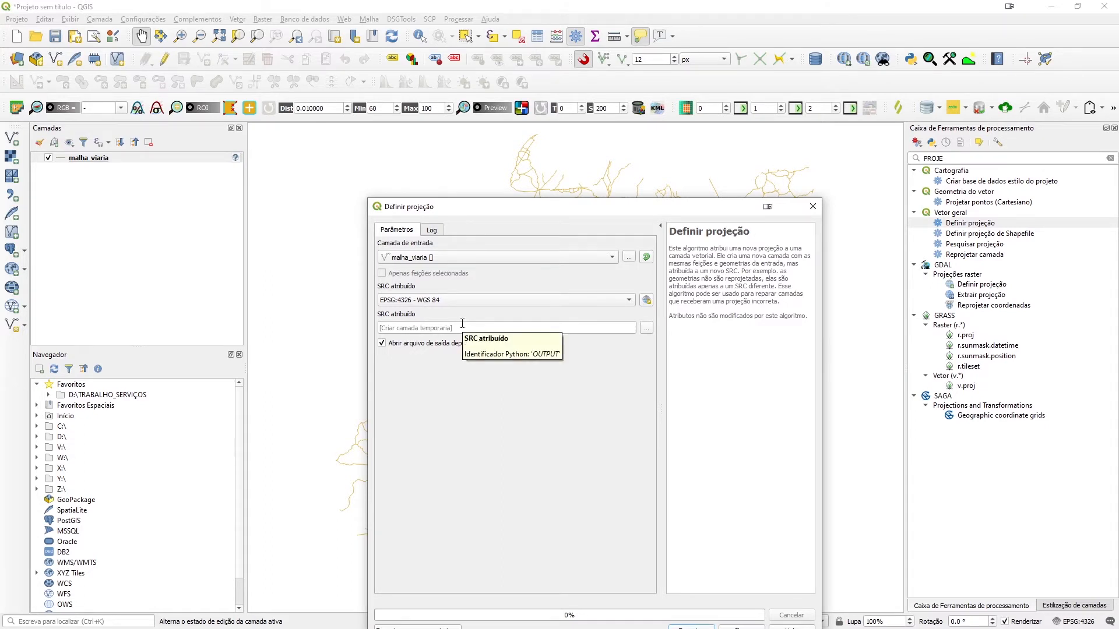
pyautogui.click(814, 207)
pyautogui.moveTo(638, 266)
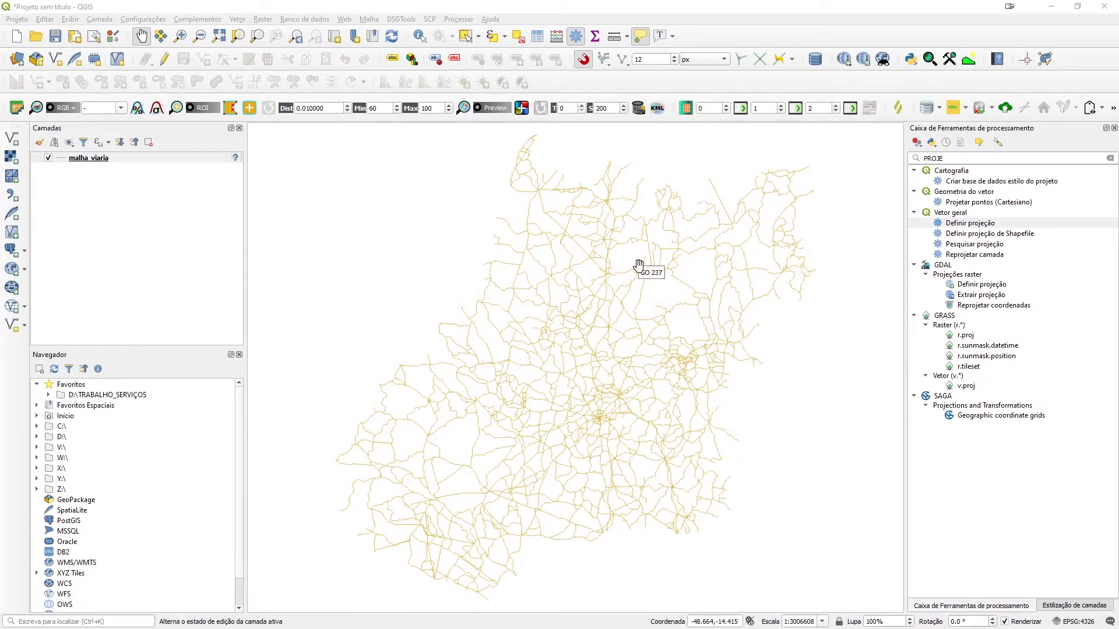
pyautogui.hotkey('alt', 'Tab')
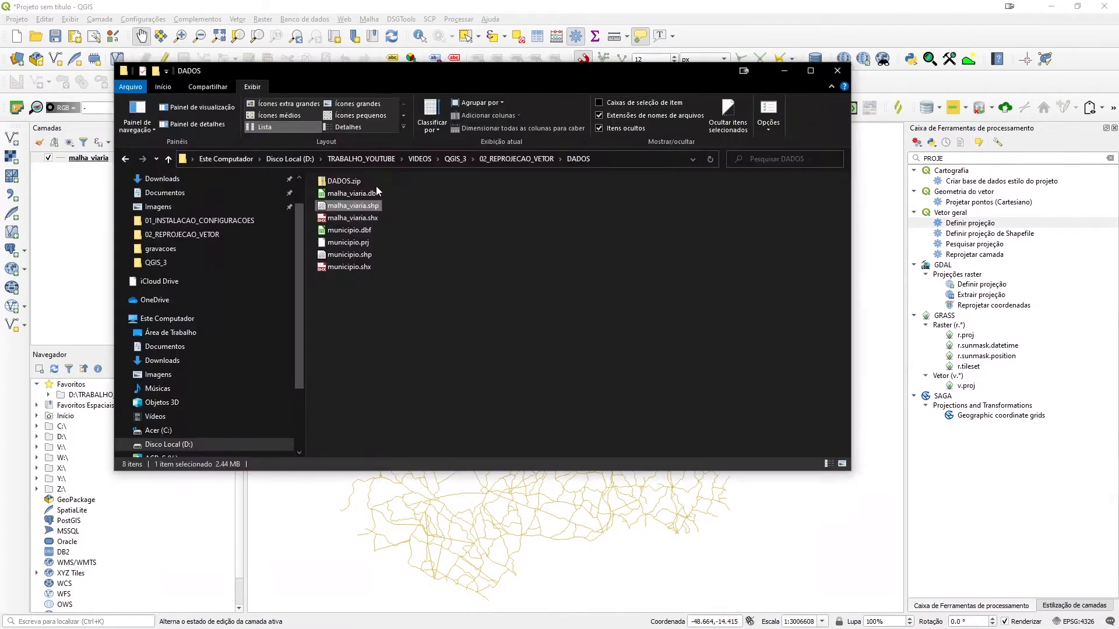
# Step: Run Definir projeção de Shapefile on malha_viaria with the geographic coordinate system SAD69 (EPSG:4291)
pyautogui.doubleClick(977, 233)
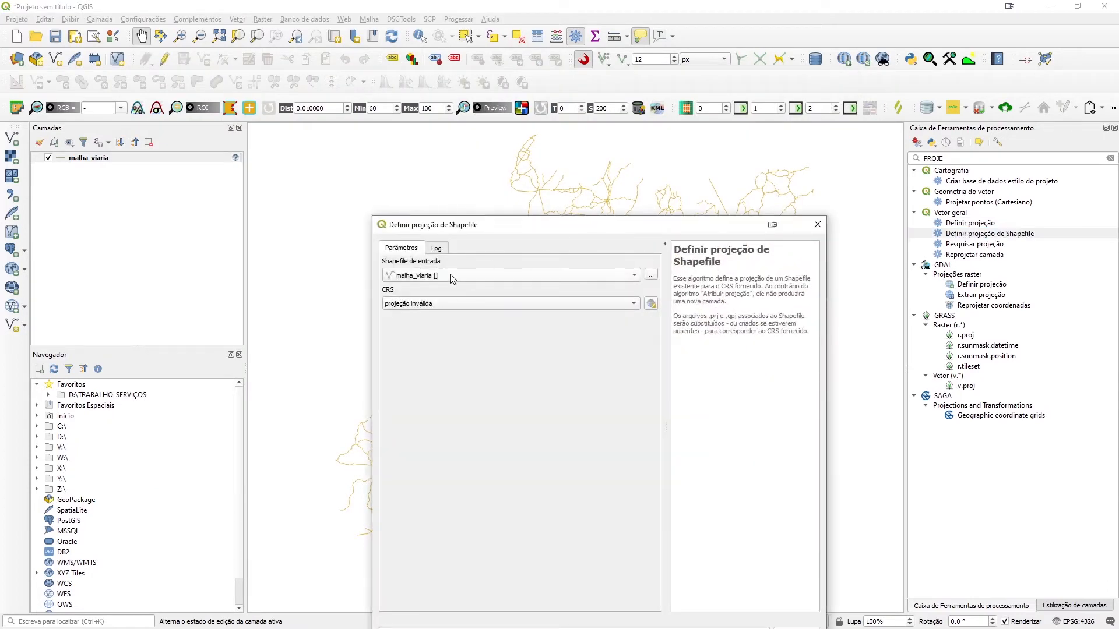
pyautogui.click(470, 307)
pyautogui.click(493, 300)
pyautogui.click(651, 305)
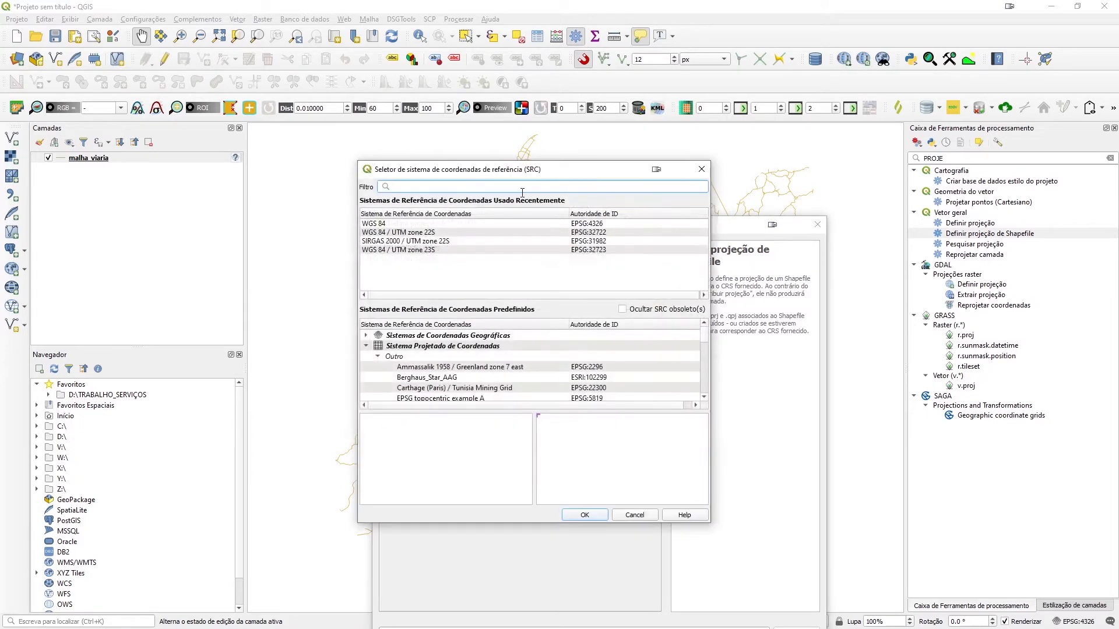
pyautogui.write('SAD 69')
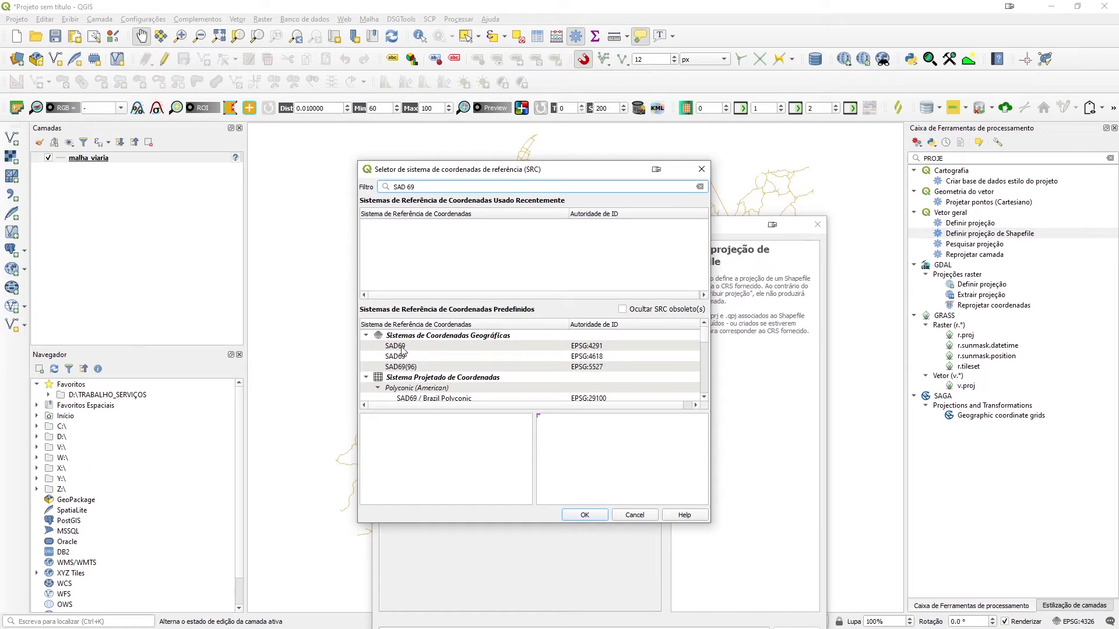
pyautogui.click(403, 347)
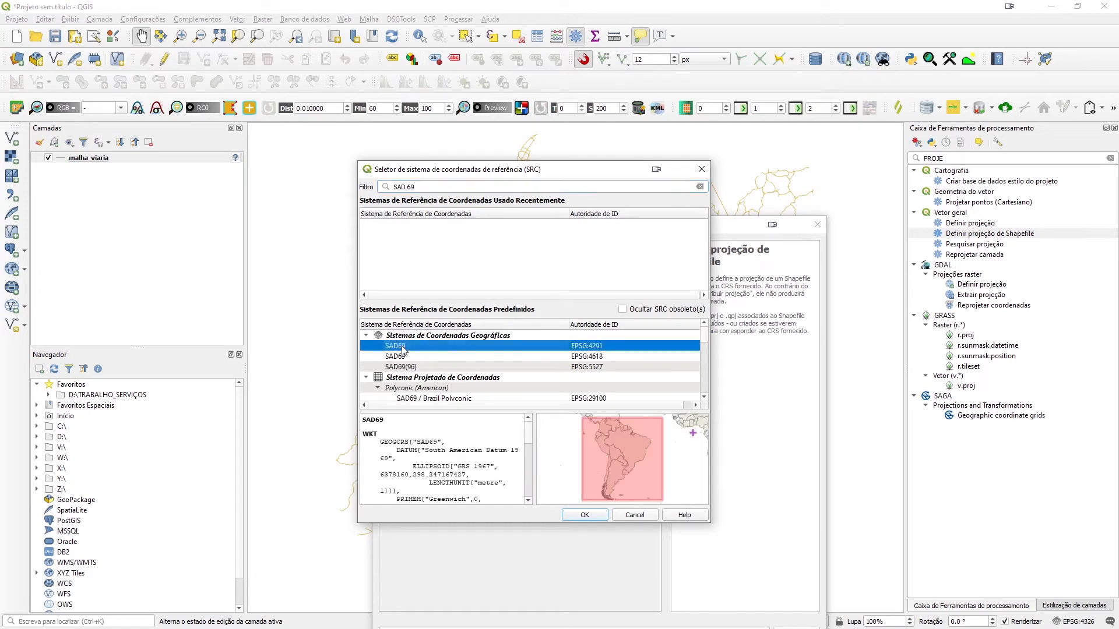
pyautogui.click(518, 357)
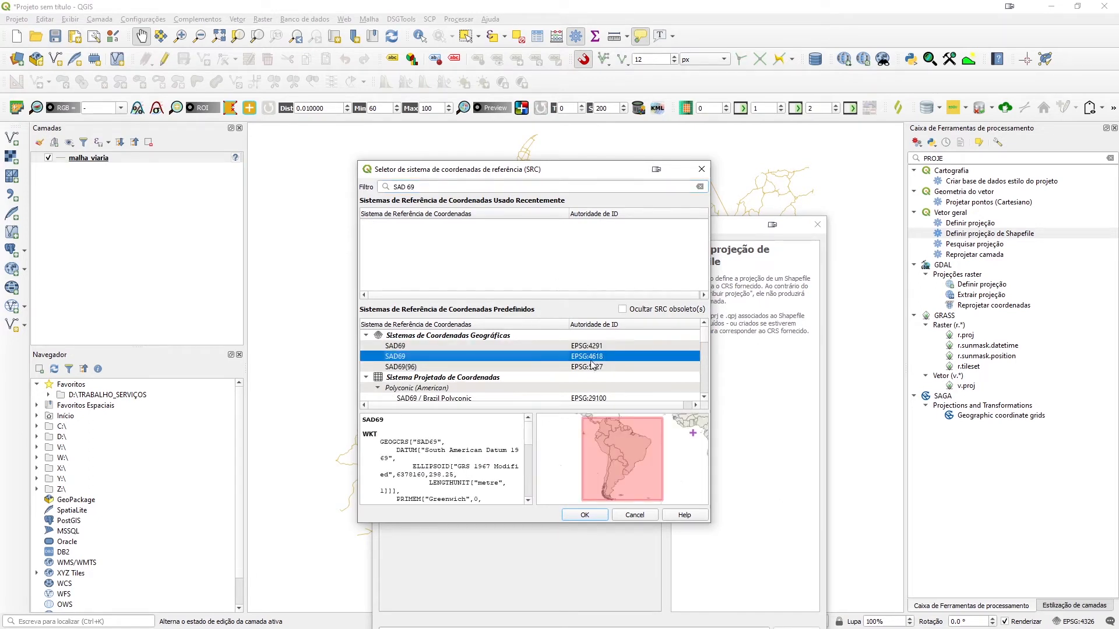
pyautogui.click(601, 346)
pyautogui.click(586, 519)
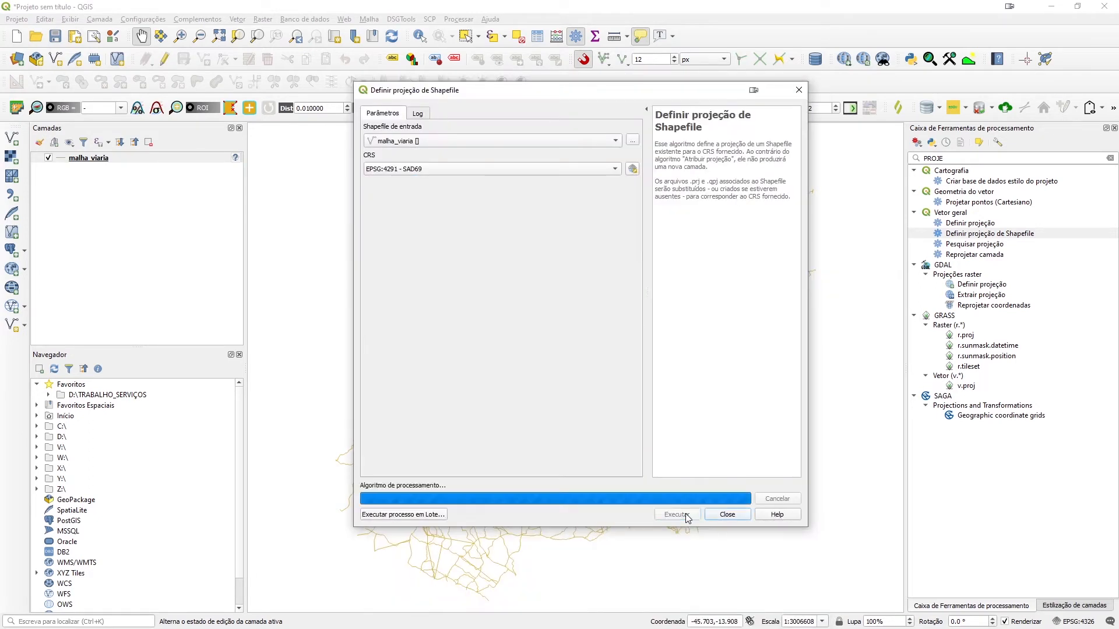
pyautogui.click(728, 516)
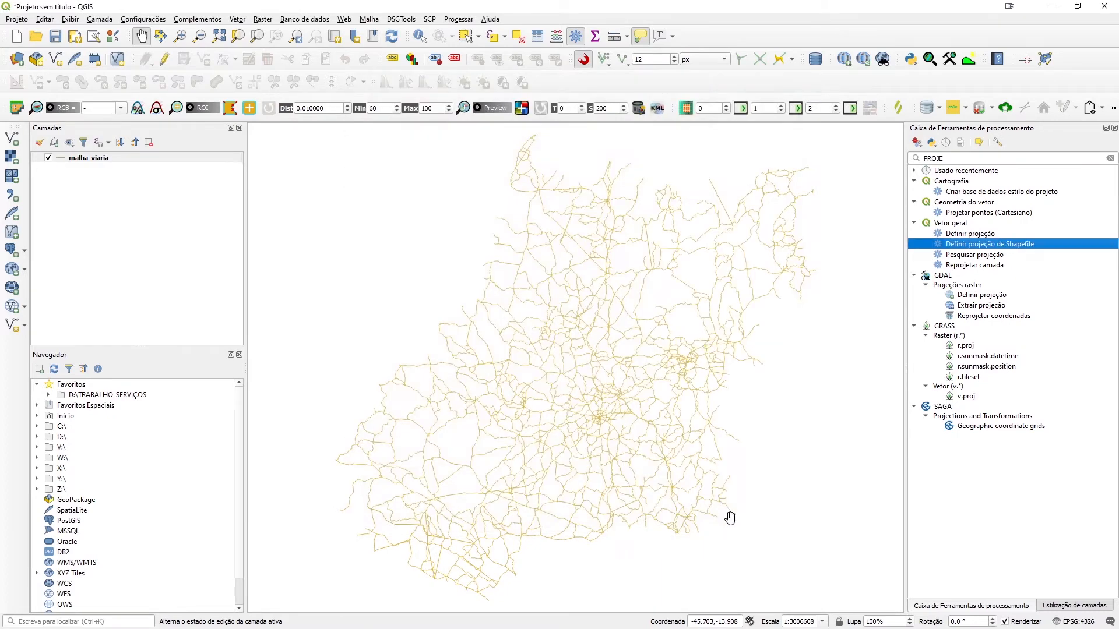
# Step: Check the DADOS folder for malha_viaria.prj and the SRC entry in the malha_viaria layer properties
pyautogui.hotkey('alt', 'Tab')
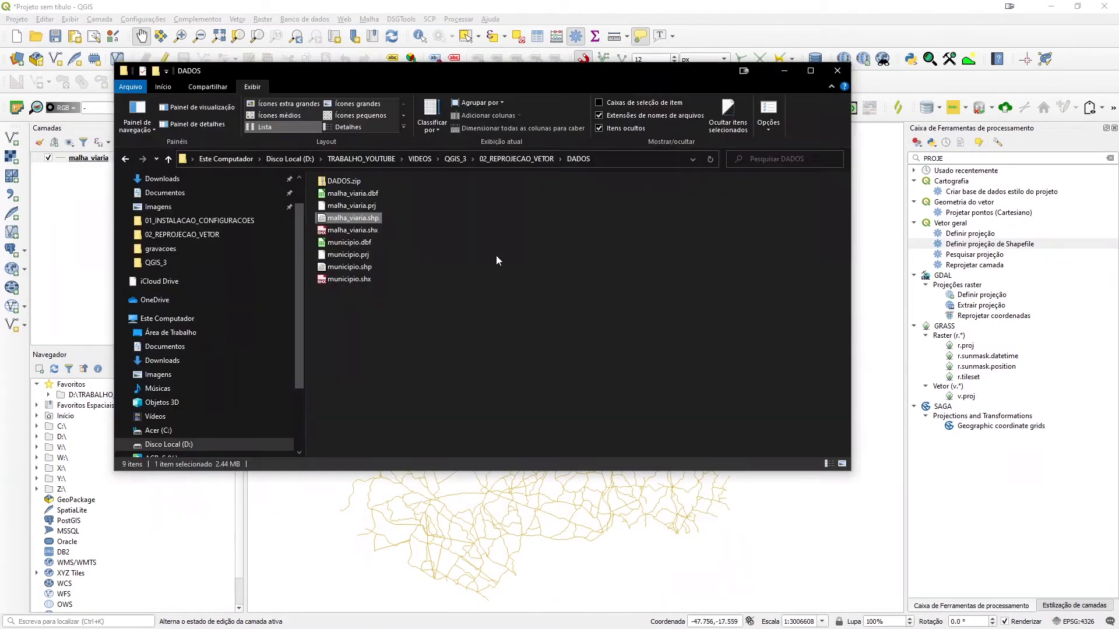
pyautogui.click(449, 229)
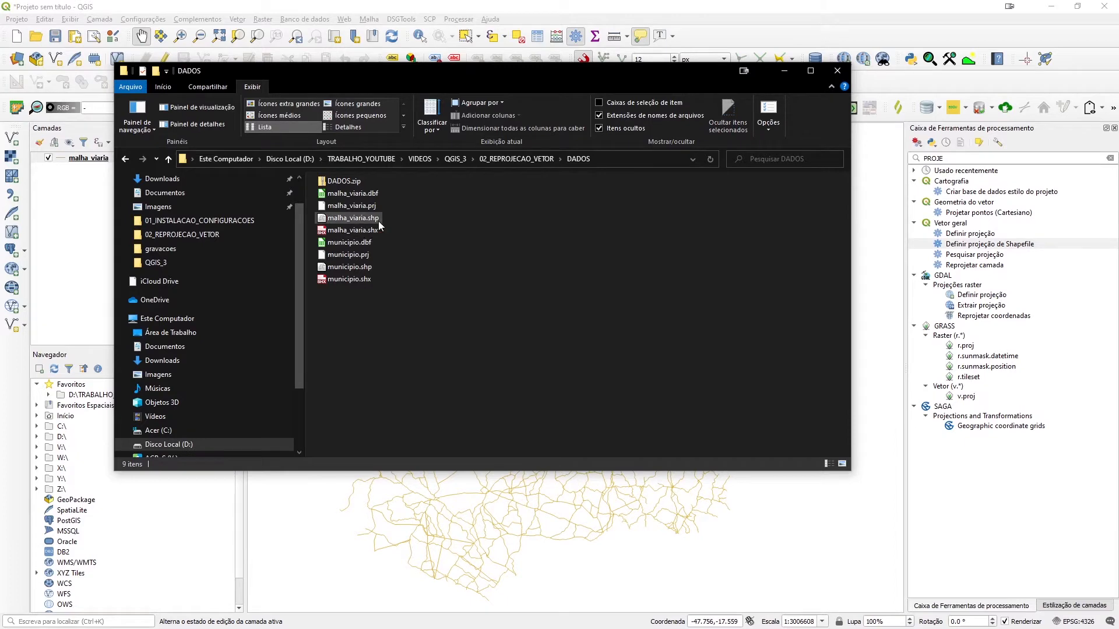
pyautogui.click(374, 210)
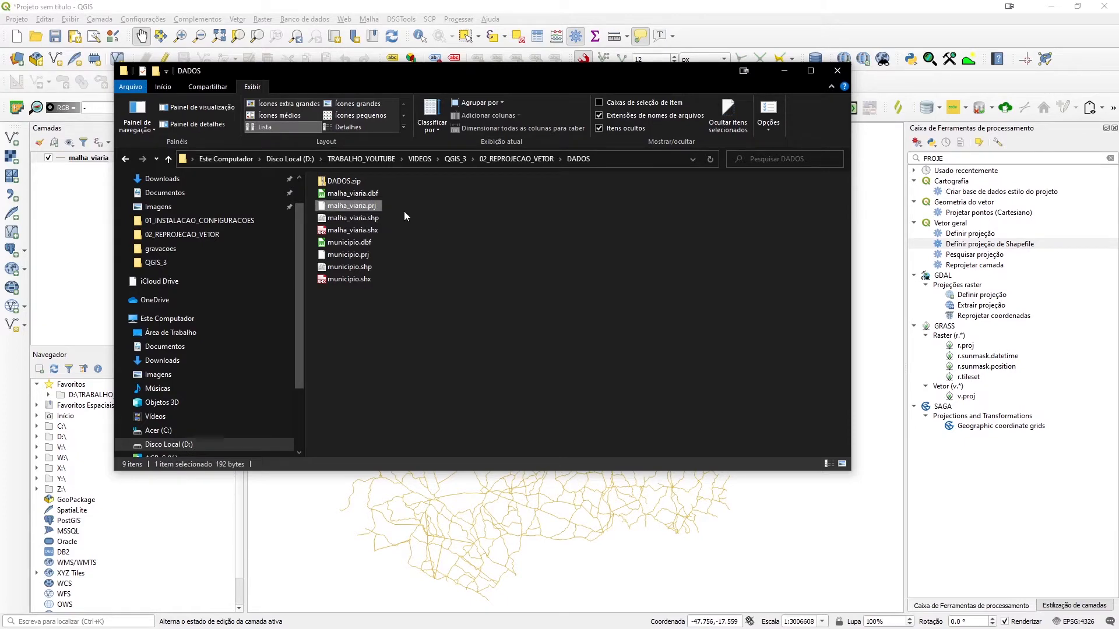
pyautogui.click(527, 10)
pyautogui.rightClick(101, 159)
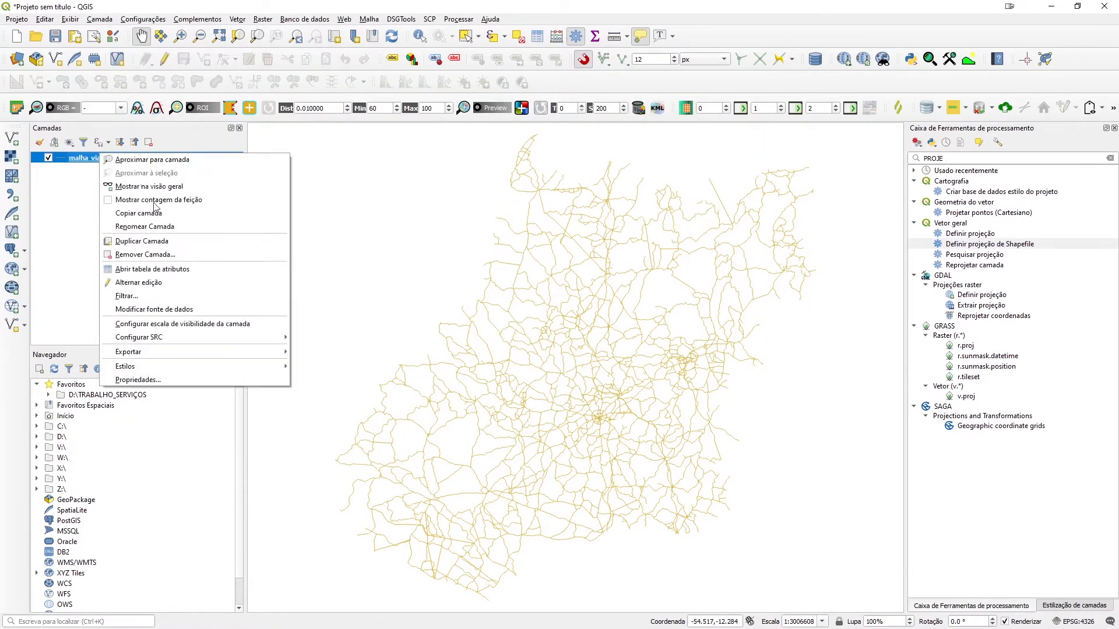
pyautogui.click(209, 379)
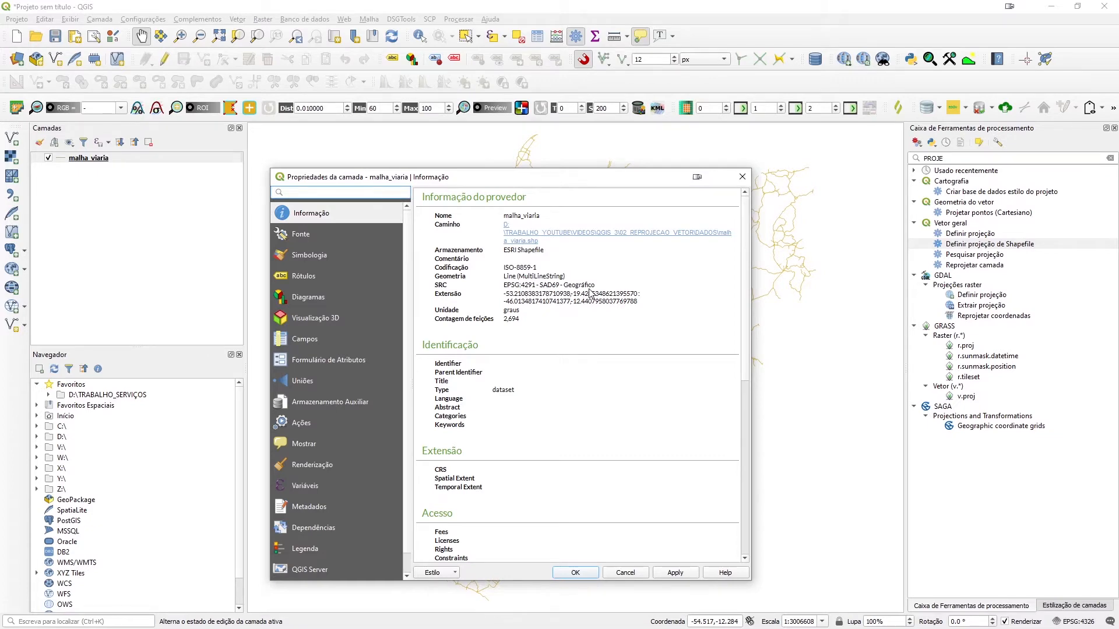
pyautogui.click(742, 177)
# Step: Remove the malha_viaria layer from the project and delete malha_viaria.prj from the DADOS folder
pyautogui.rightClick(111, 158)
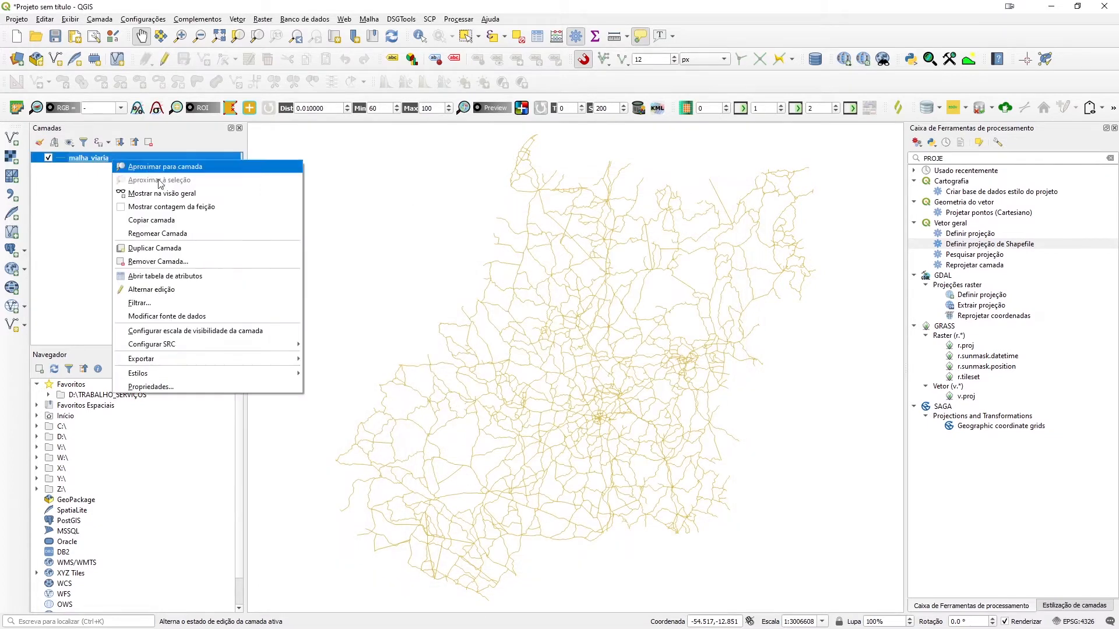
pyautogui.click(187, 264)
pyautogui.click(547, 334)
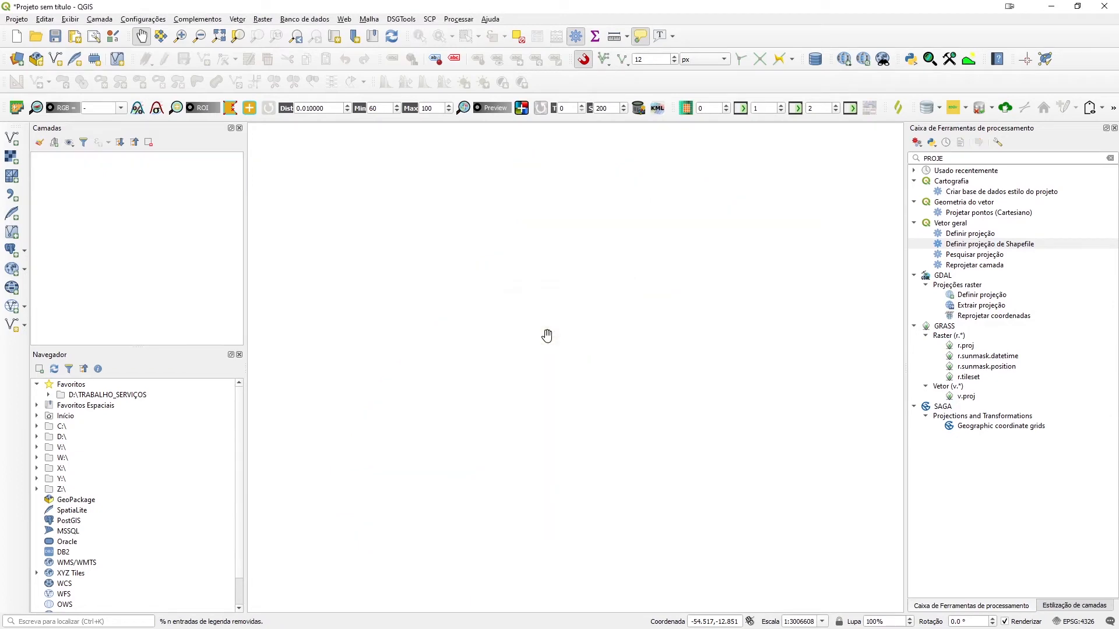
pyautogui.hotkey('alt', 'Tab')
pyautogui.click(414, 226)
pyautogui.click(362, 208)
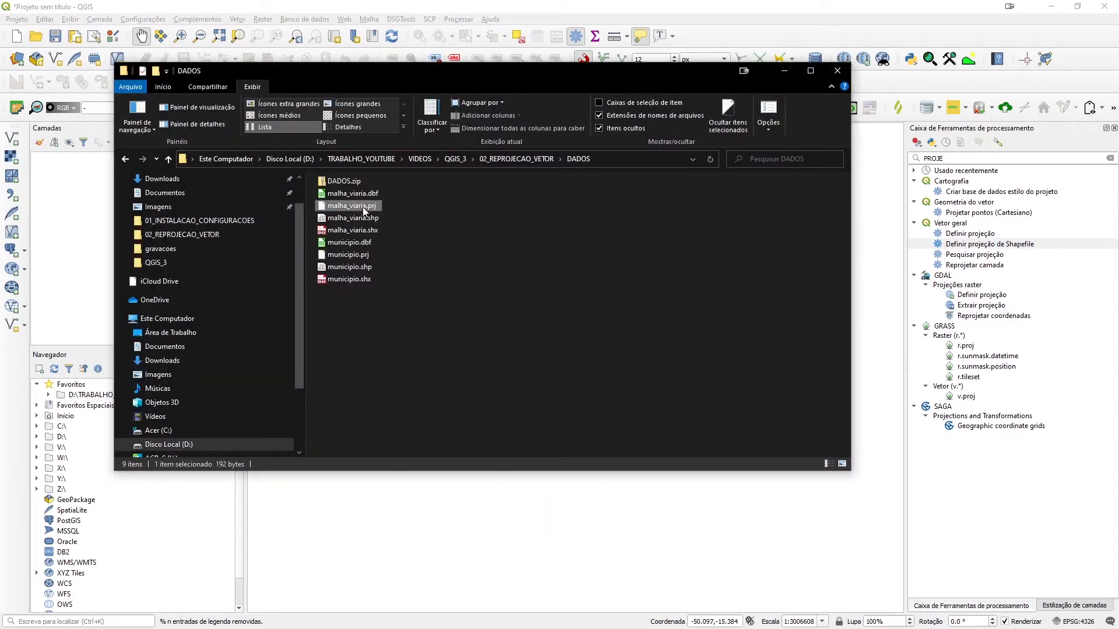
pyautogui.press('Delete')
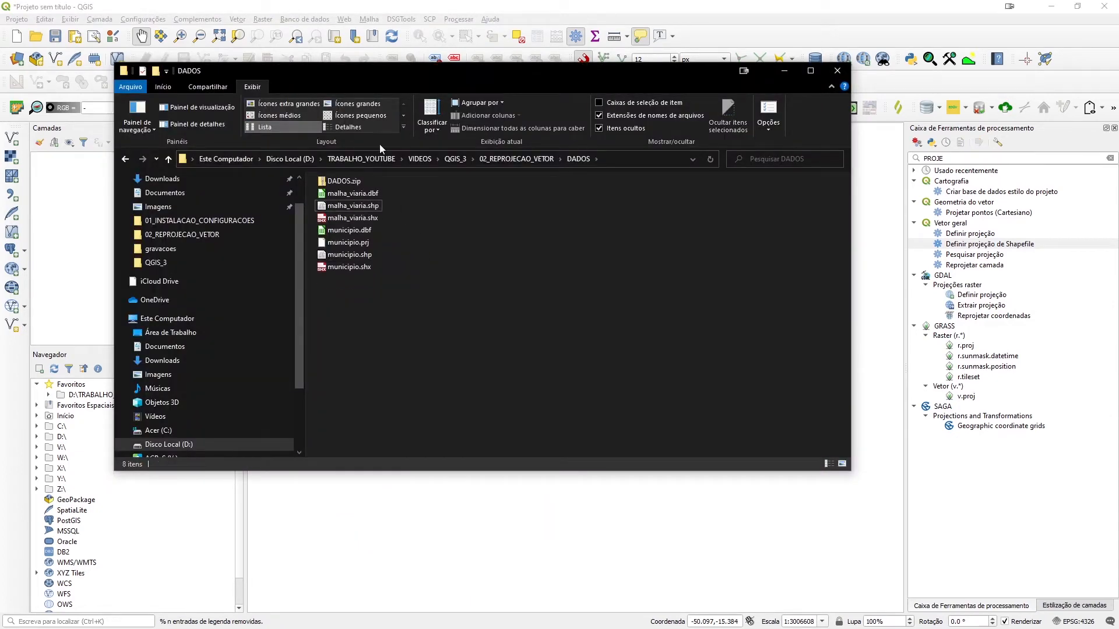
# Step: Add malha_viaria.shp from the DADOS folder to the map without assigning a coordinate system, and check its layer information
pyautogui.moveTo(350, 206); pyautogui.dragTo(687, 533)
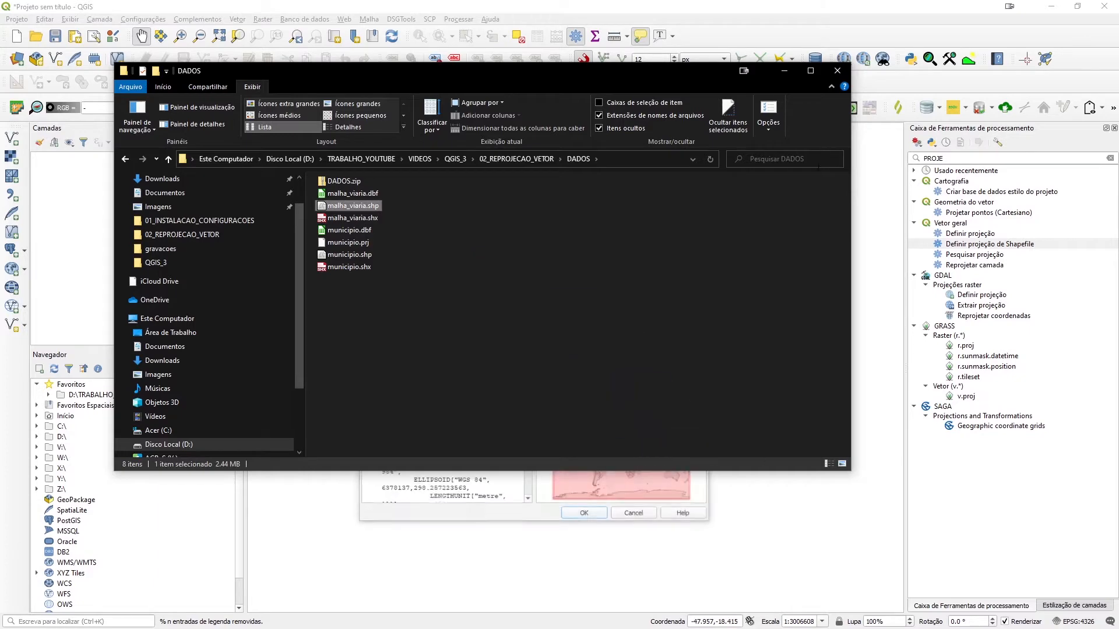
pyautogui.click(864, 270)
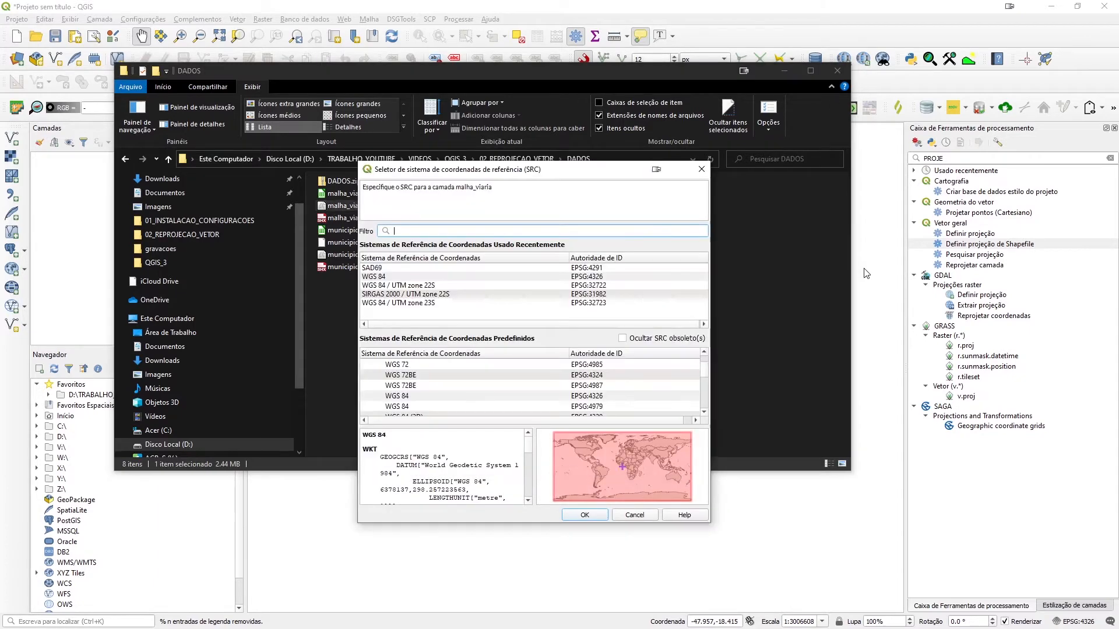
pyautogui.click(637, 516)
pyautogui.click(783, 71)
pyautogui.rightClick(108, 158)
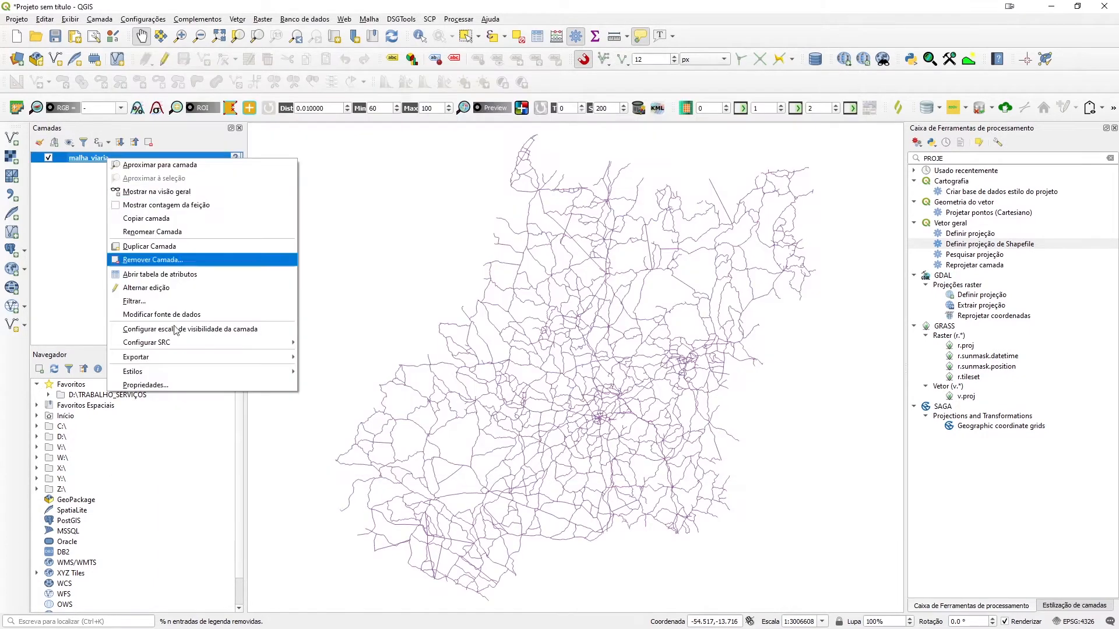
pyautogui.click(213, 385)
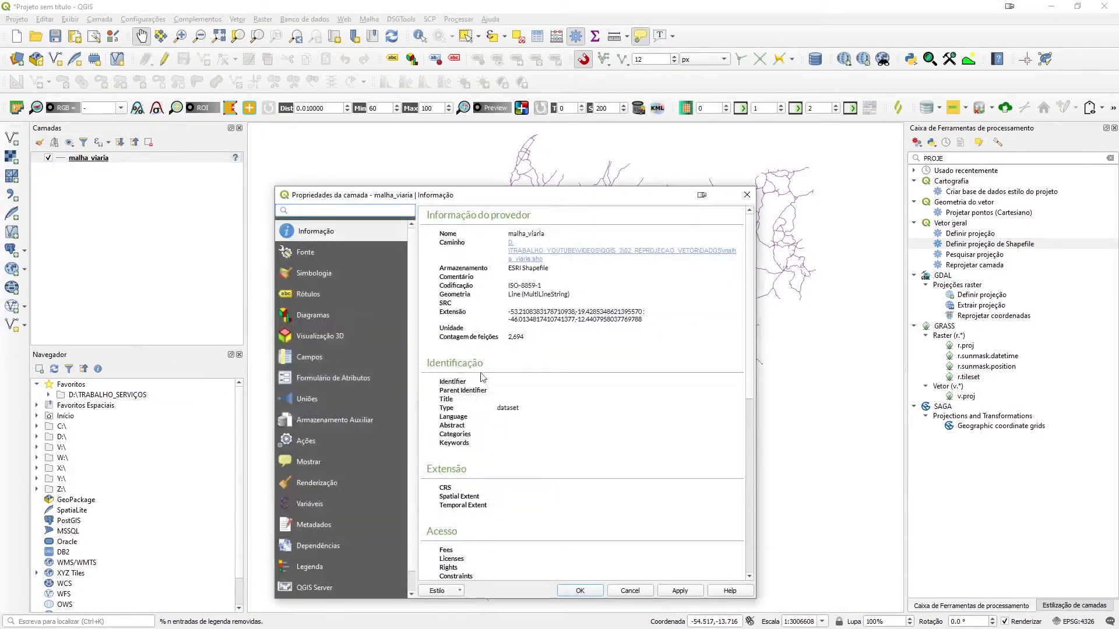
pyautogui.click(747, 196)
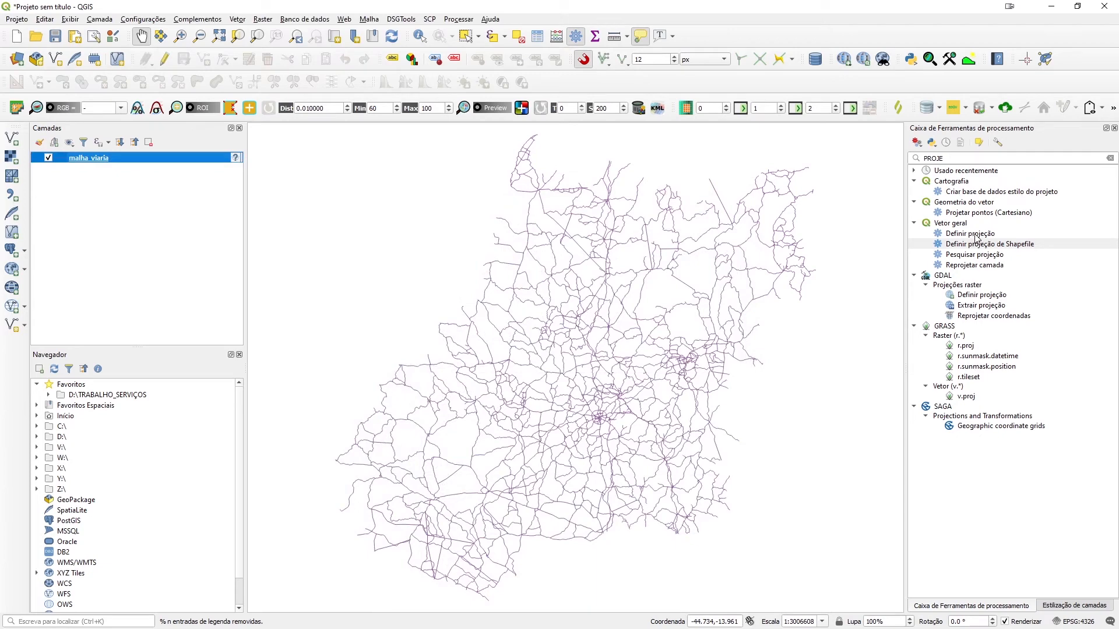
# Step: Run Definir projeção on malha_viaria with EPSG:4291 - SAD69, saving the output as malha_sad69.shp in the DADOS folder
pyautogui.doubleClick(975, 235)
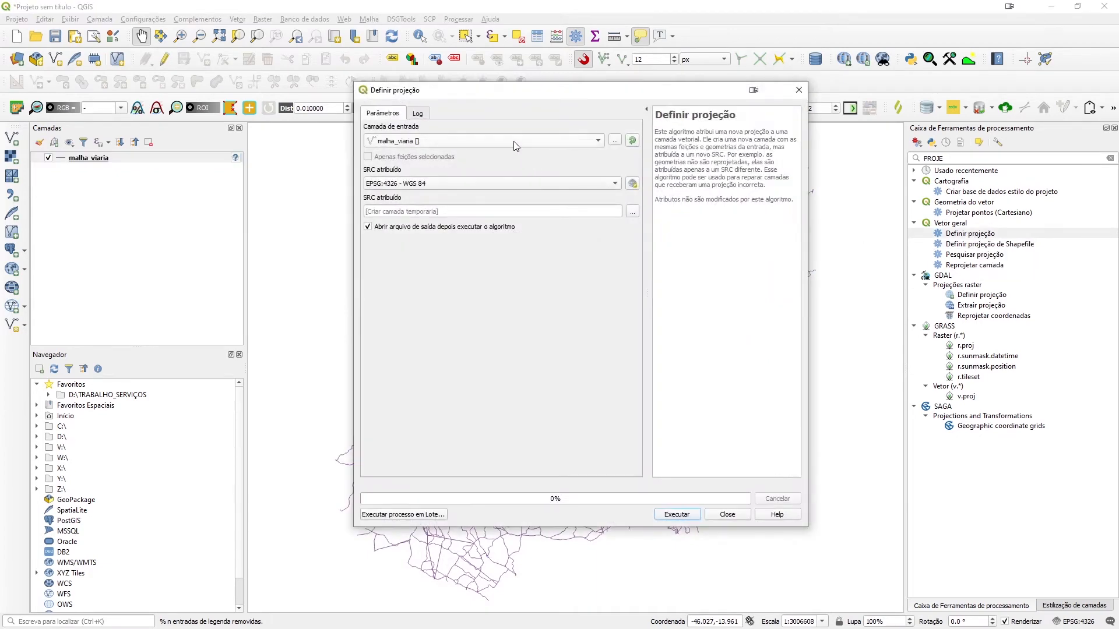
pyautogui.click(374, 188)
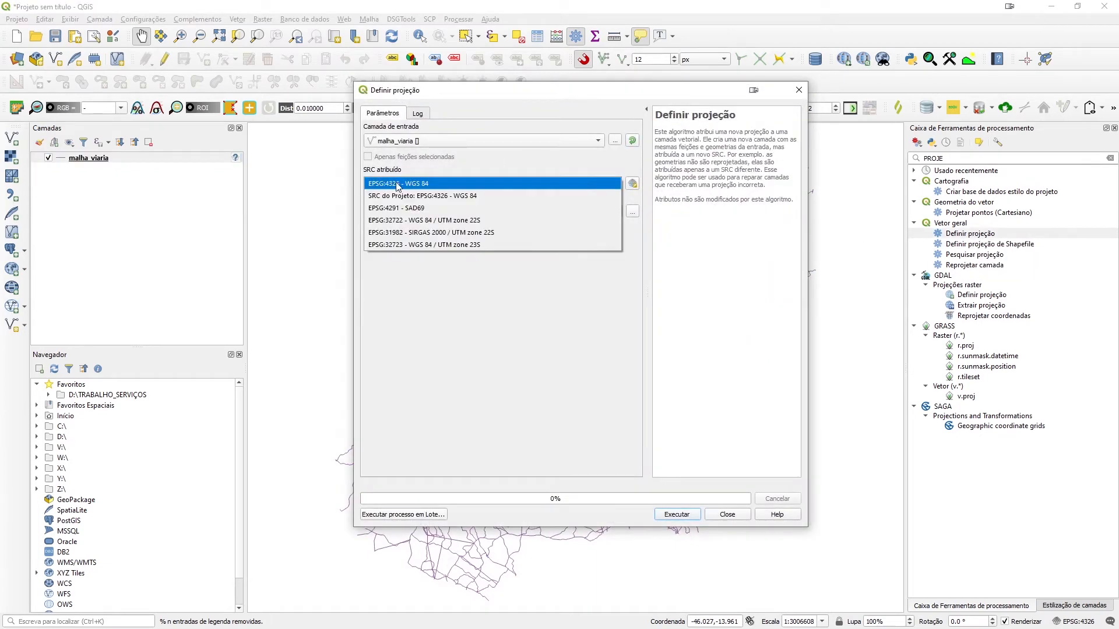
pyautogui.click(399, 209)
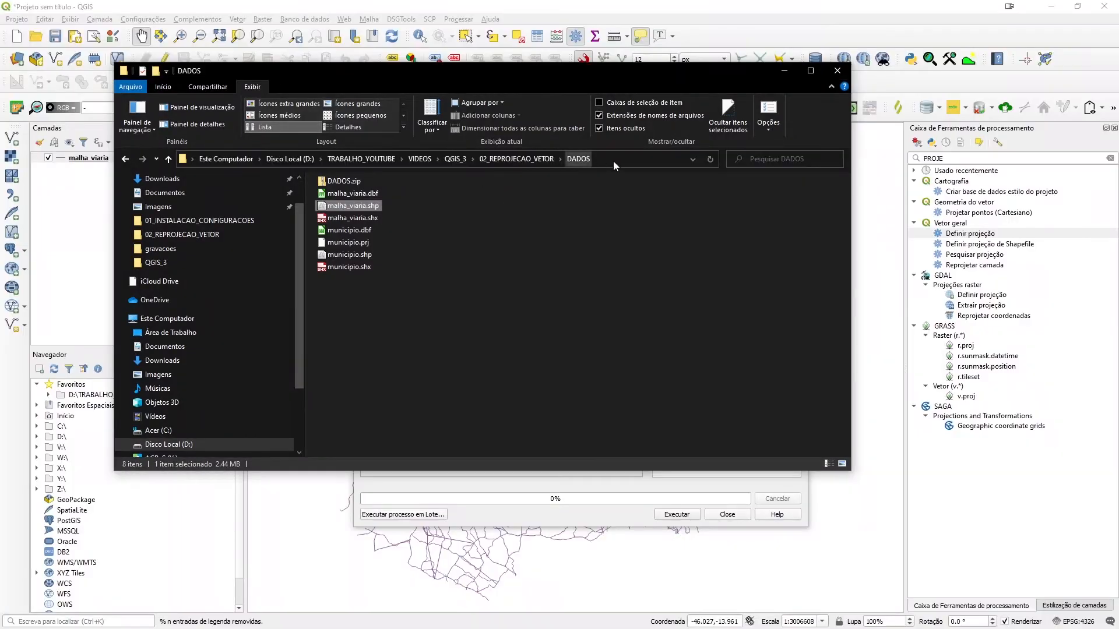
pyautogui.click(616, 163)
pyautogui.hotkey('ctrl', 'c')
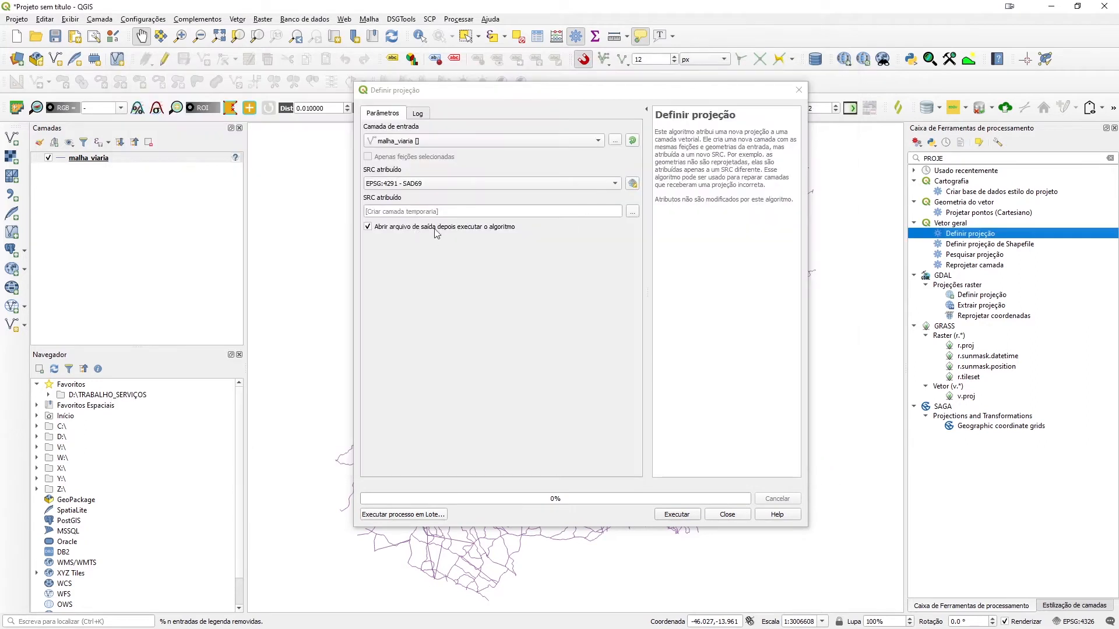
pyautogui.click(467, 213)
pyautogui.hotkey('ctrl', 'v')
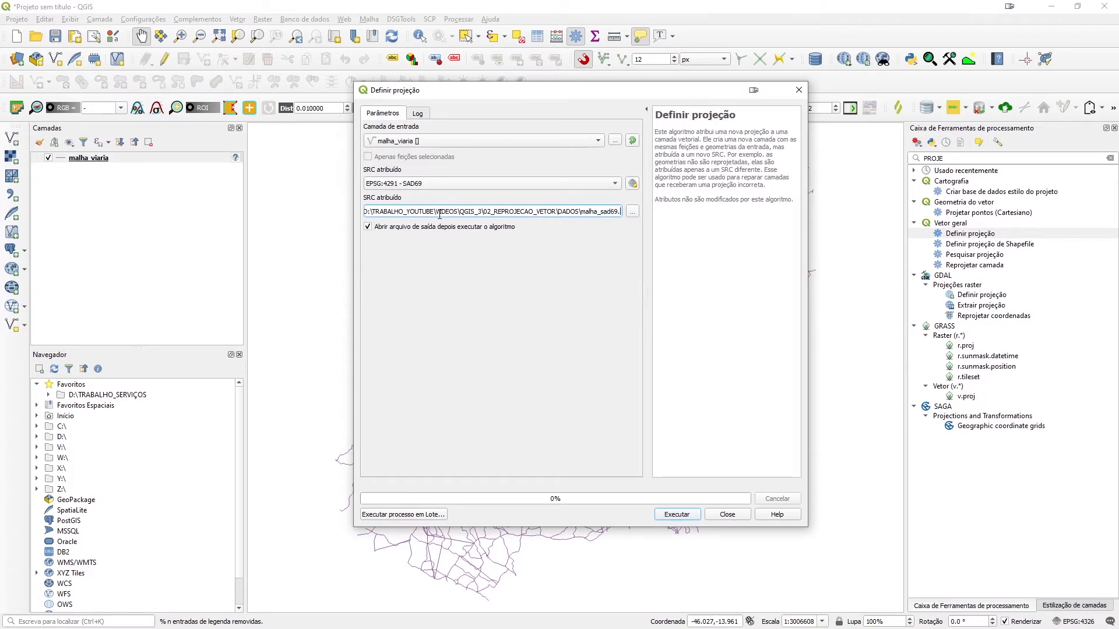
pyautogui.click(676, 514)
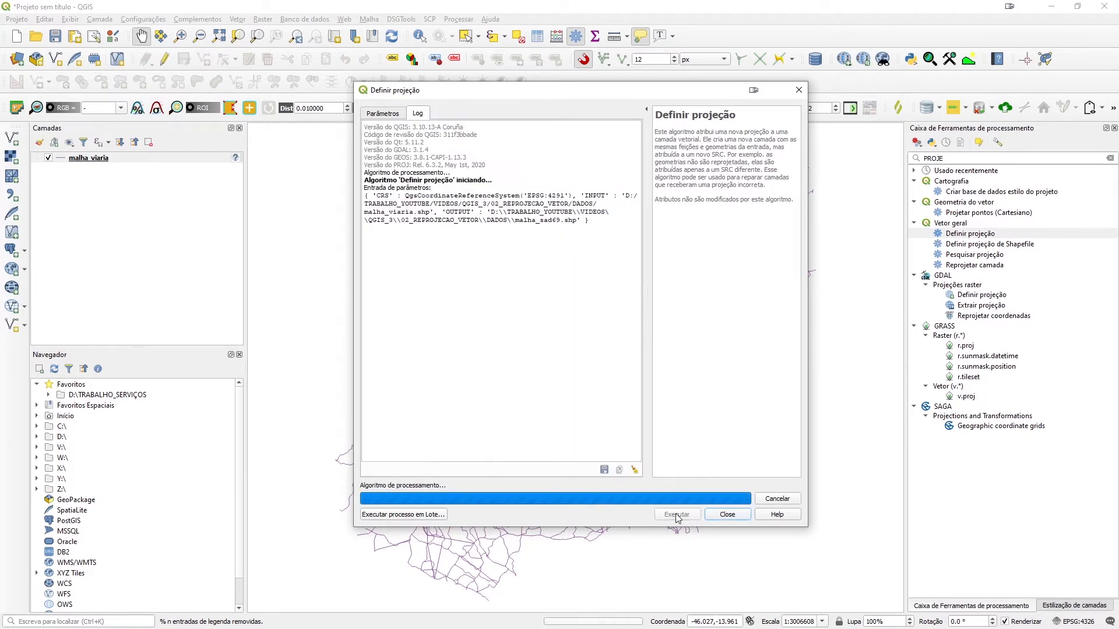
pyautogui.click(736, 517)
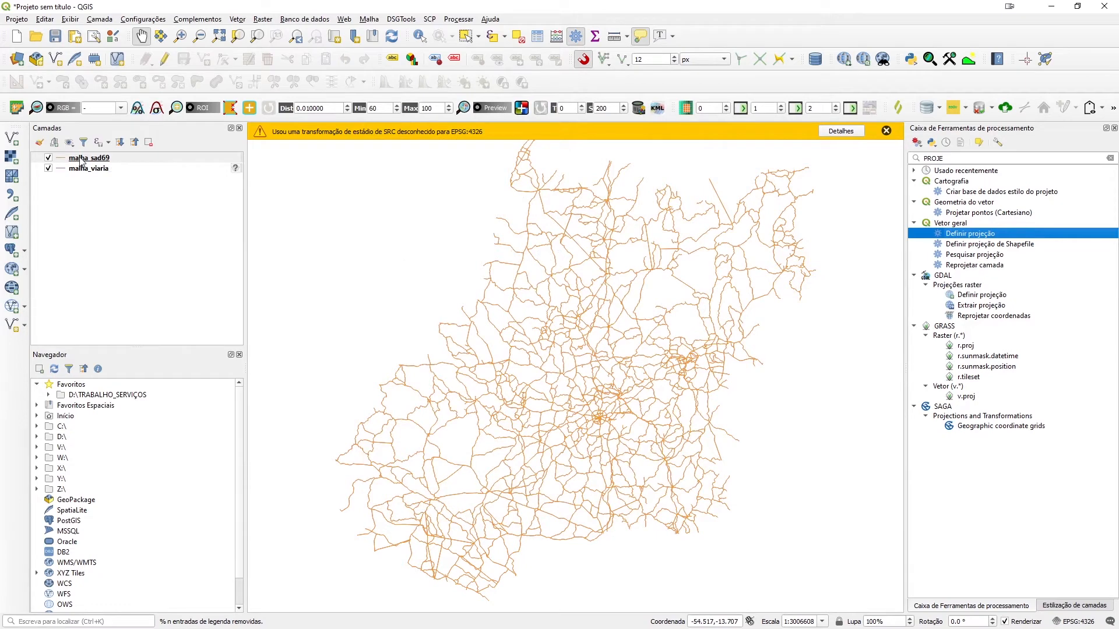
# Step: Compare the malha_viaria and malha_sad69 layers in the layer list and check the DADOS folder for the malha_sad69 files
pyautogui.click(97, 173)
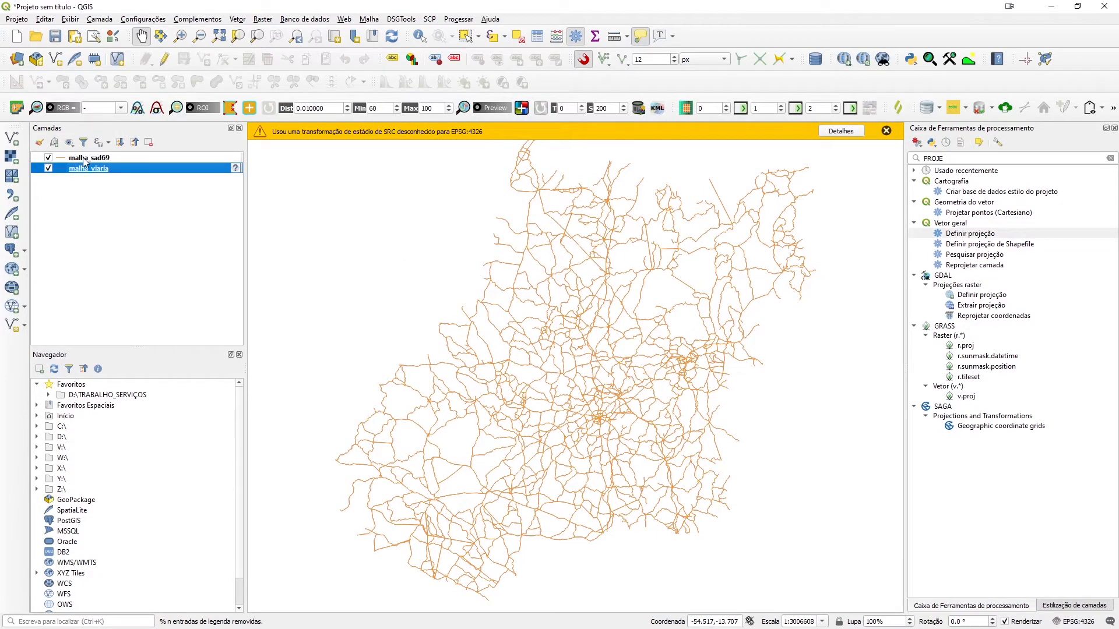
pyautogui.click(85, 157)
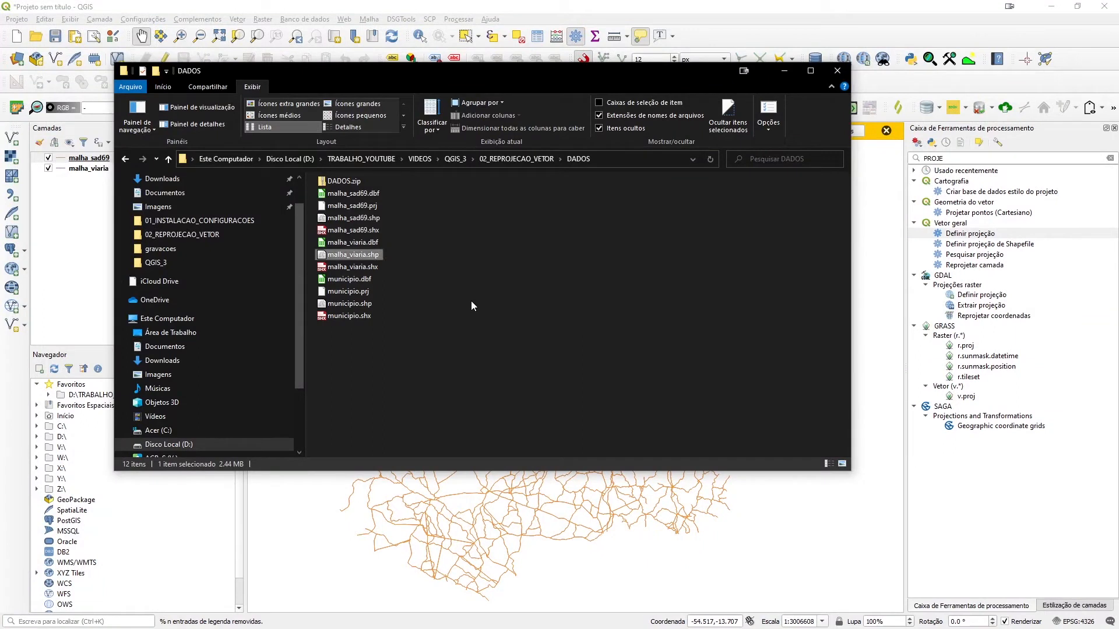
pyautogui.click(471, 300)
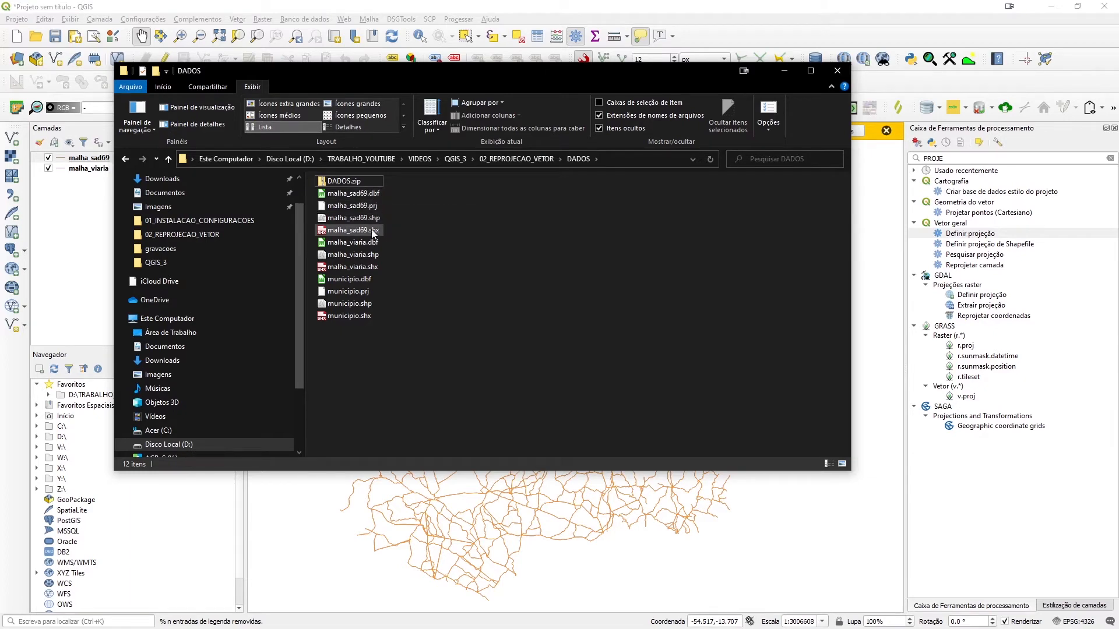
# Step: Remove the malha_sad69 and malha_viaria layers from the project
pyautogui.moveTo(94, 237); pyautogui.dragTo(95, 161)
pyautogui.rightClick(96, 165)
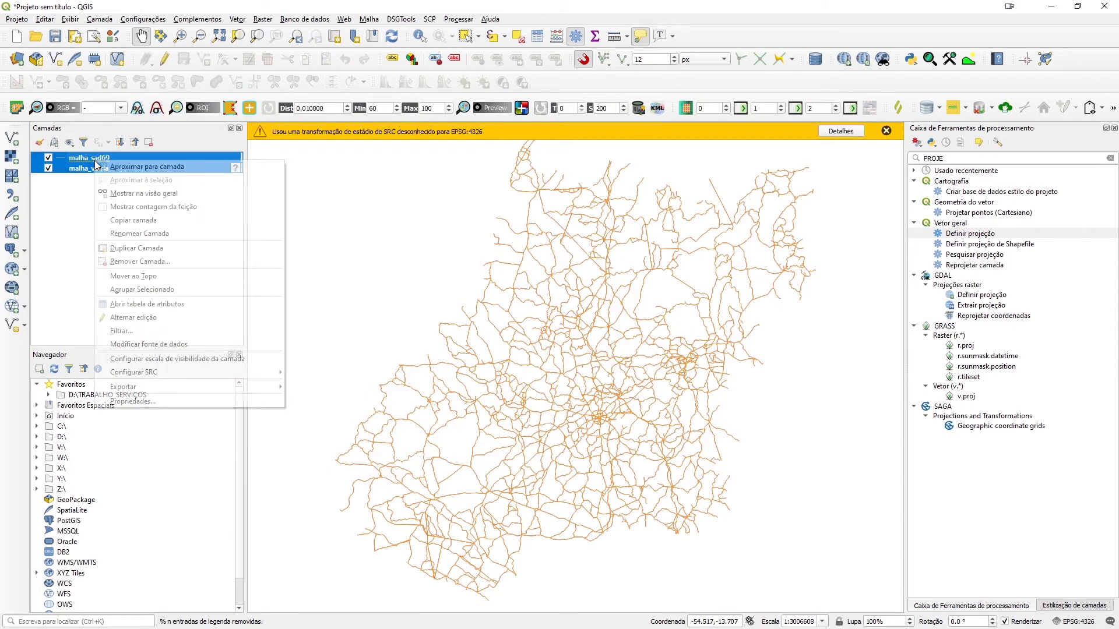
pyautogui.click(169, 258)
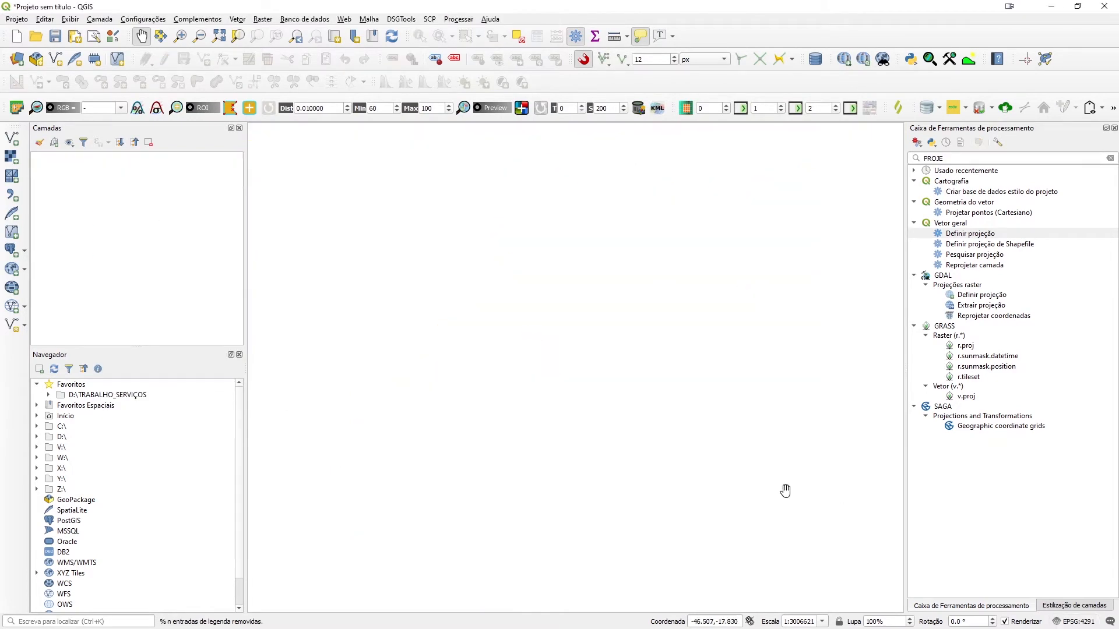
# Step: Set the project's coordinate reference system to SAD69 (EPSG:4291)
pyautogui.click(1078, 622)
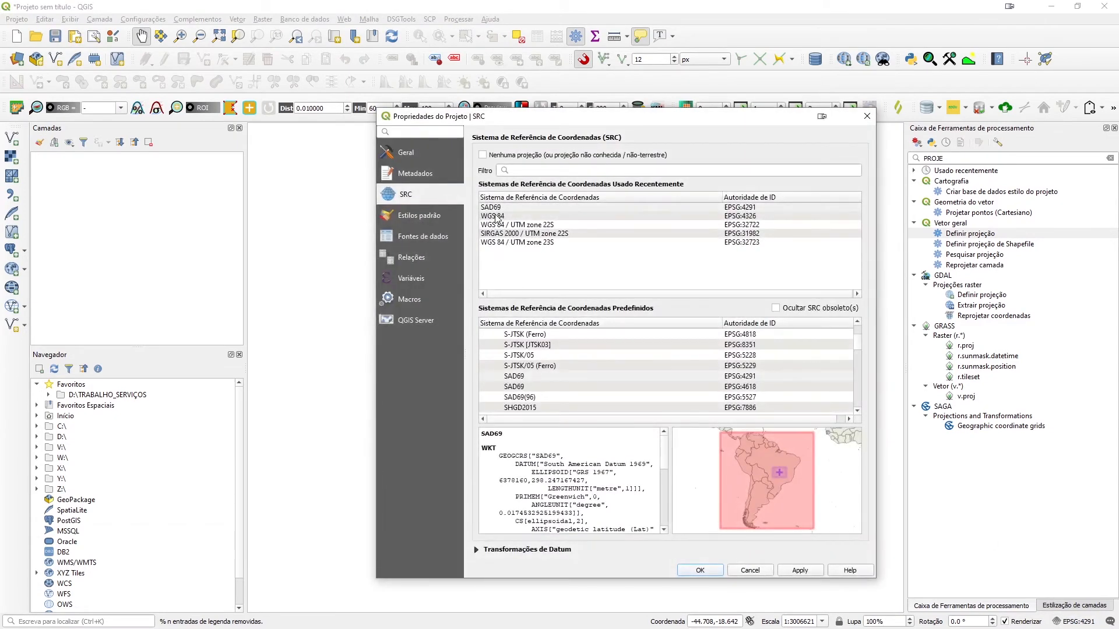
pyautogui.click(496, 209)
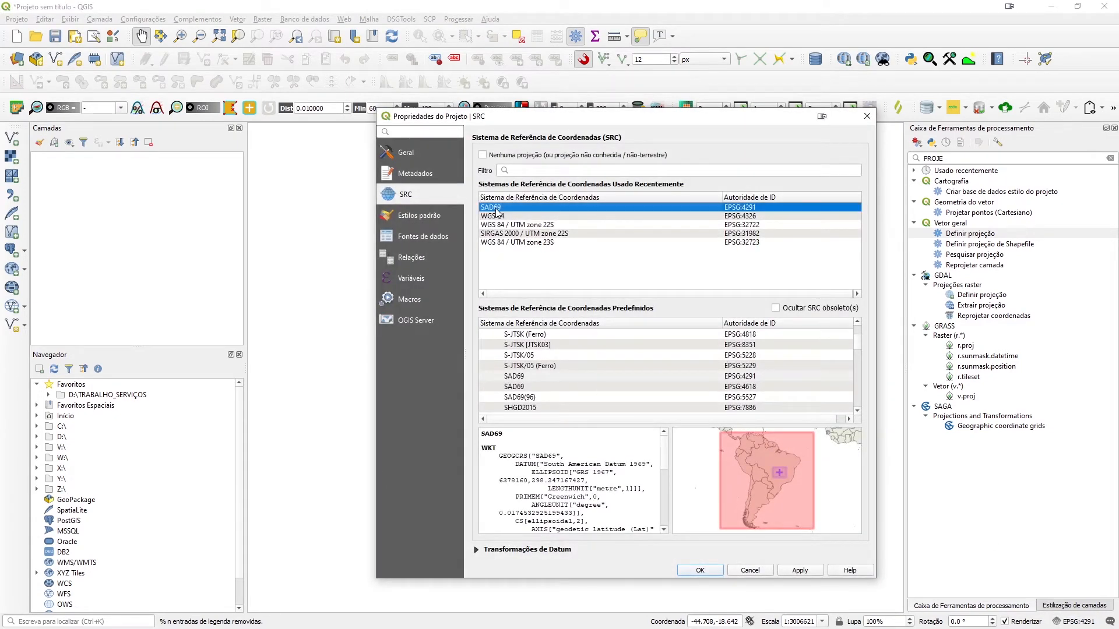
pyautogui.click(714, 572)
# Step: Add malha_sad69.shp from the DADOS folder to the map and check the SRC entry in its layer properties
pyautogui.hotkey('alt', 'Tab')
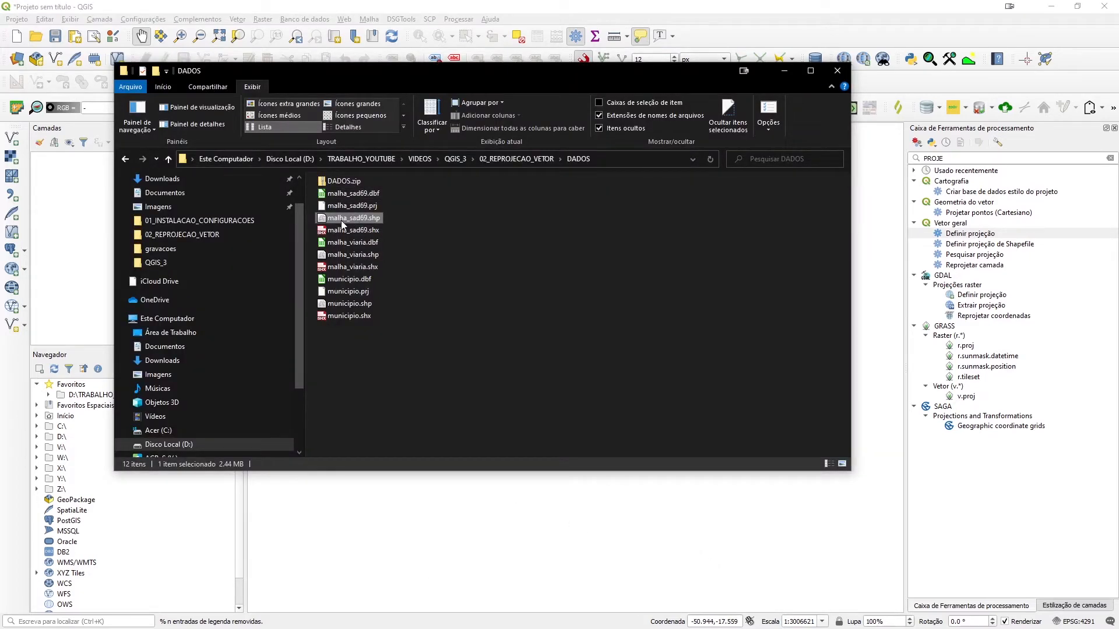
pyautogui.moveTo(342, 222)
pyautogui.mouseDown()
pyautogui.moveTo(559, 489)
pyautogui.moveTo(549, 512)
pyautogui.mouseUp()
pyautogui.click(550, 511)
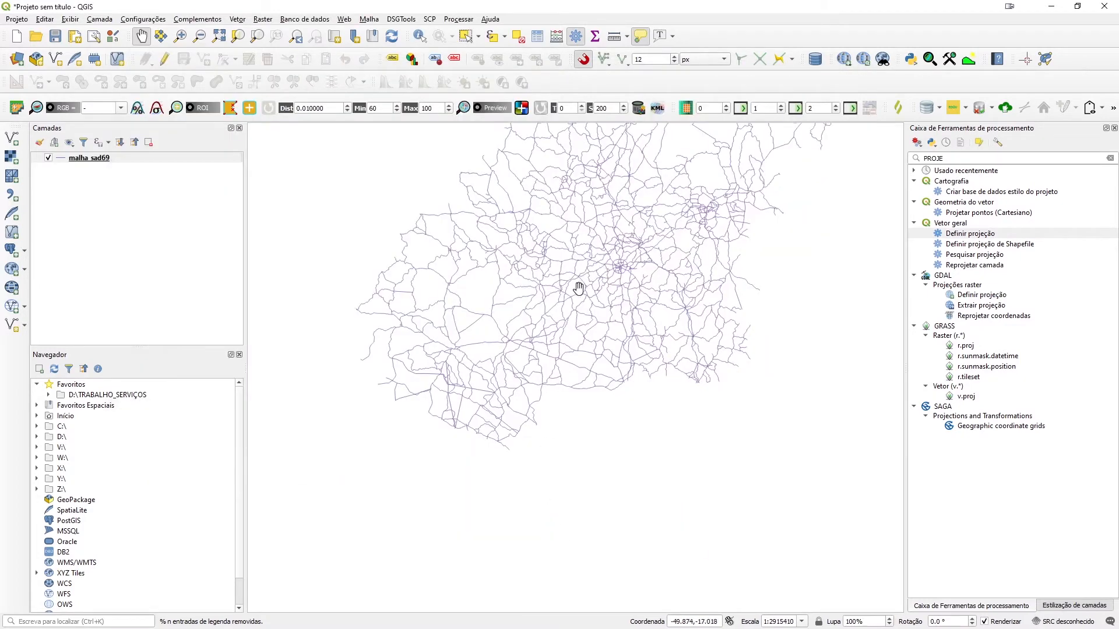
pyautogui.rightClick(79, 159)
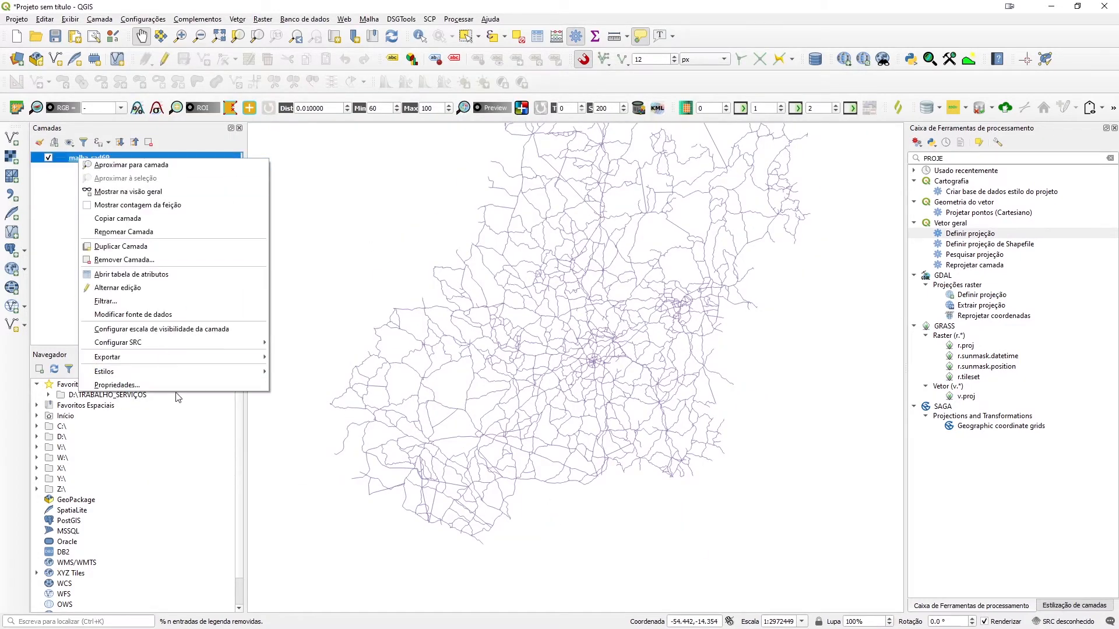
pyautogui.click(178, 384)
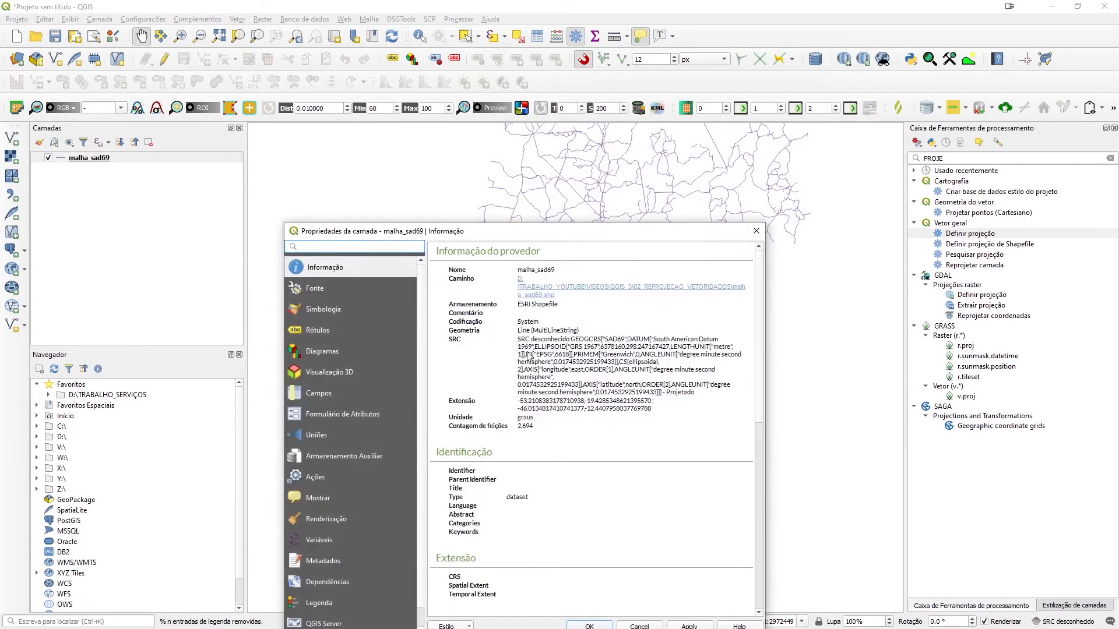
pyautogui.click(757, 230)
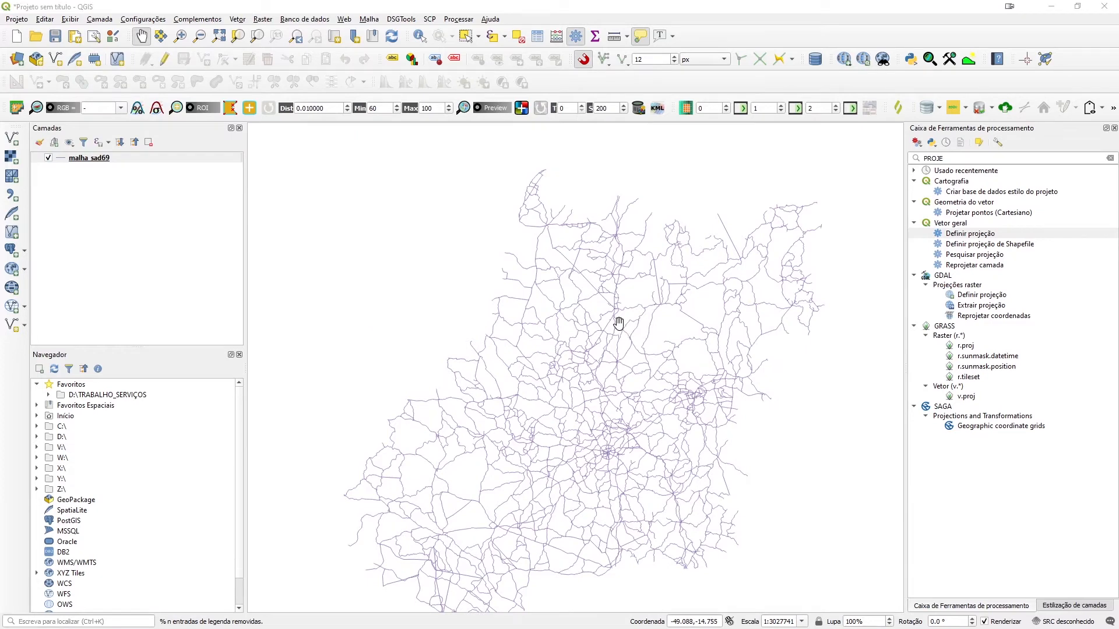
# Step: Add municipio.shp from the DADOS folder to the map and check the SRC entry in its layer properties
pyautogui.hotkey('alt', 'Tab')
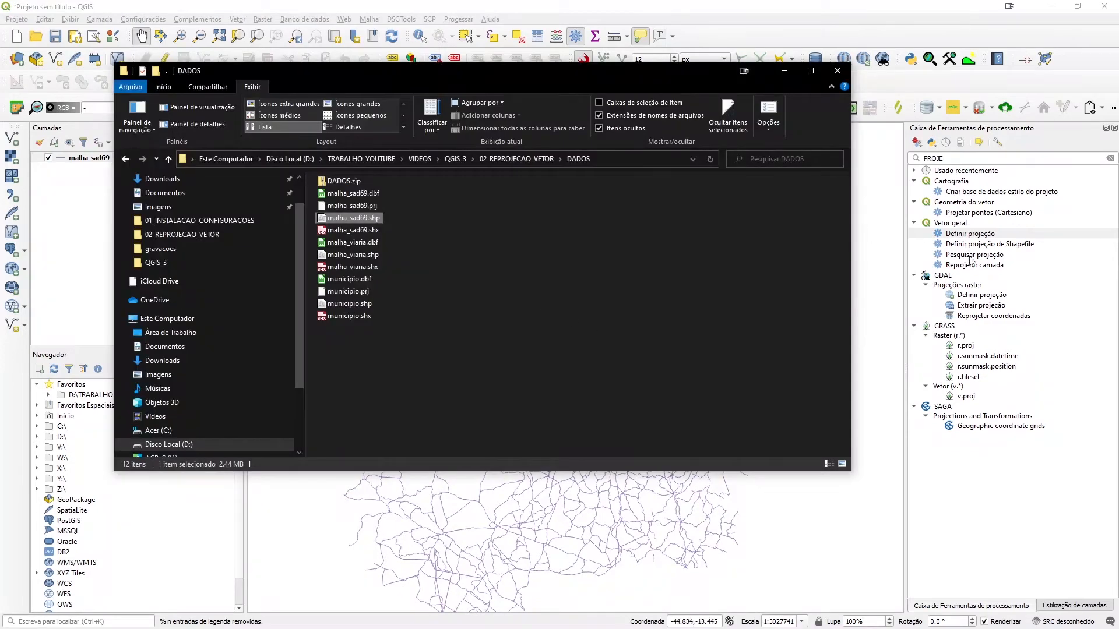
pyautogui.click(347, 305)
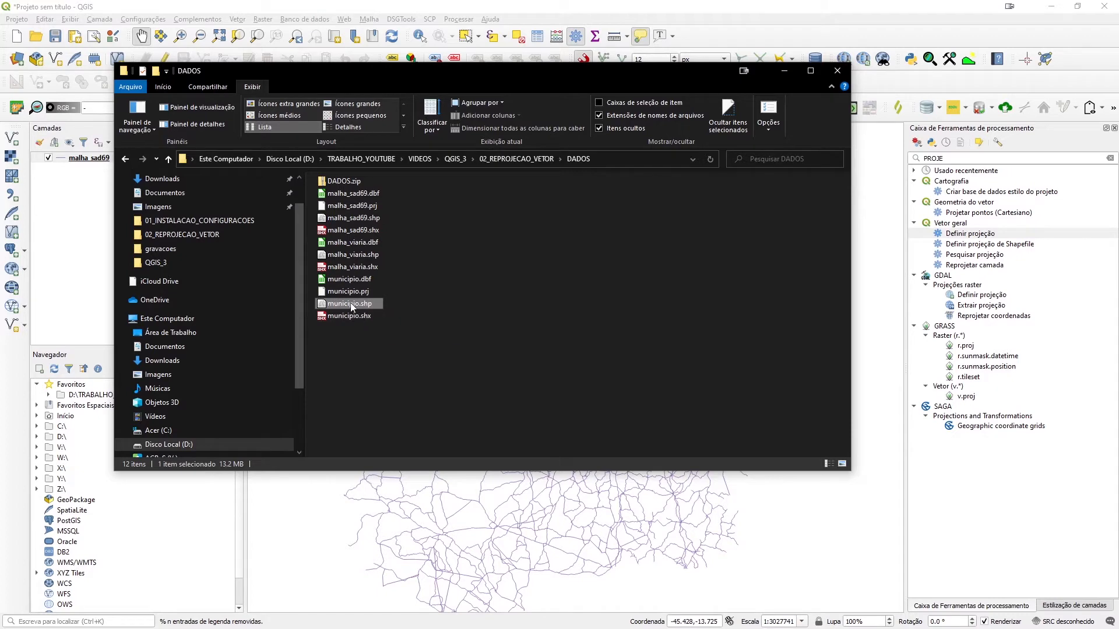
pyautogui.moveTo(351, 303); pyautogui.dragTo(729, 543)
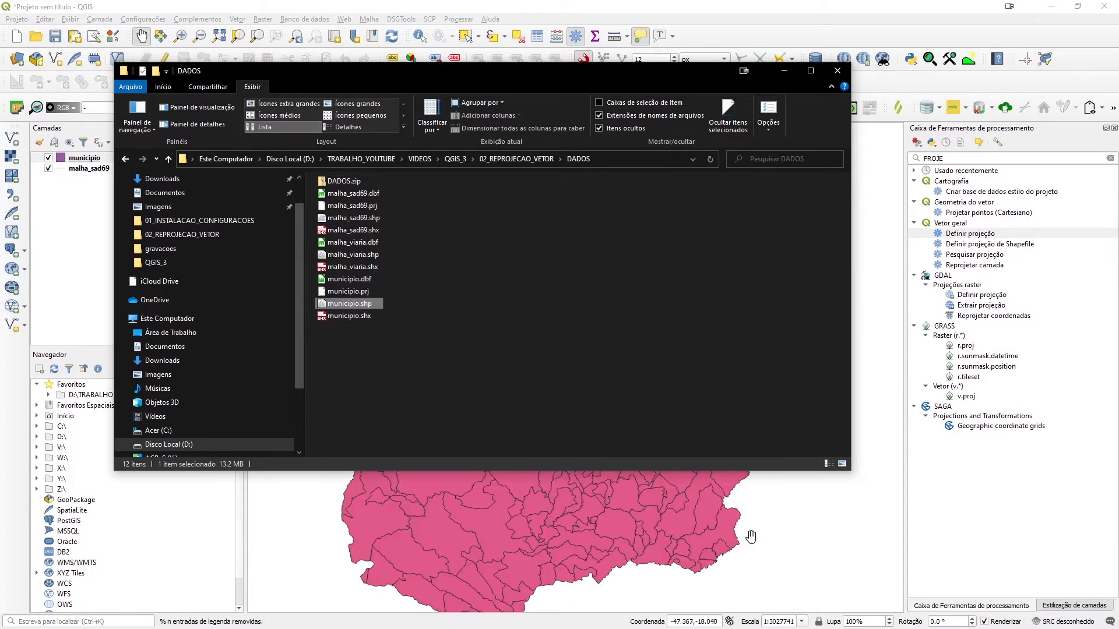
pyautogui.click(785, 71)
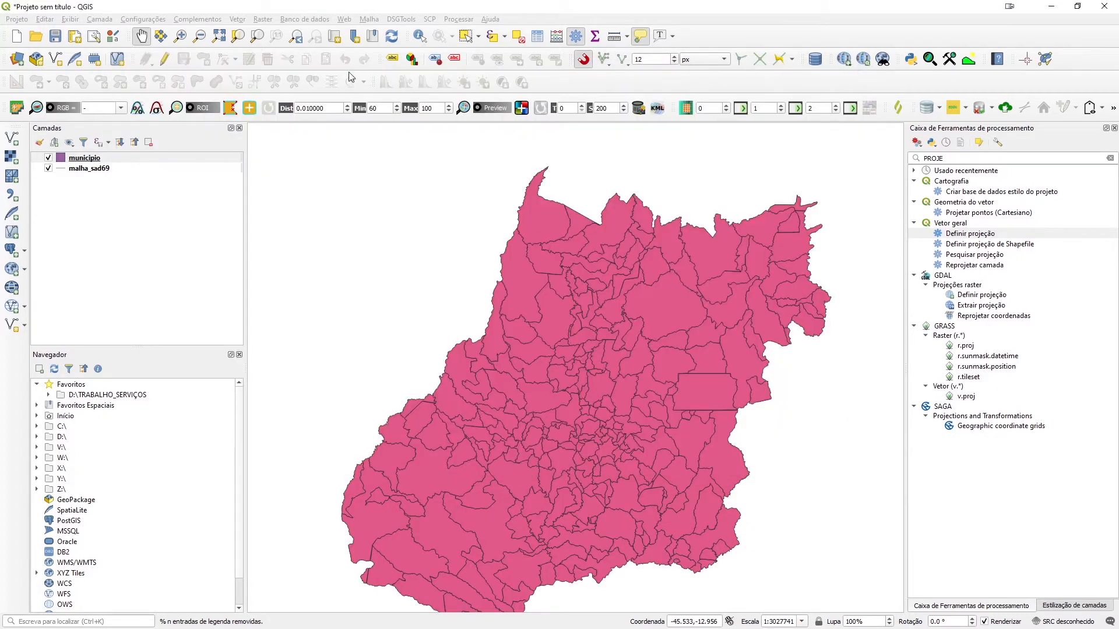
pyautogui.rightClick(93, 158)
pyautogui.click(213, 382)
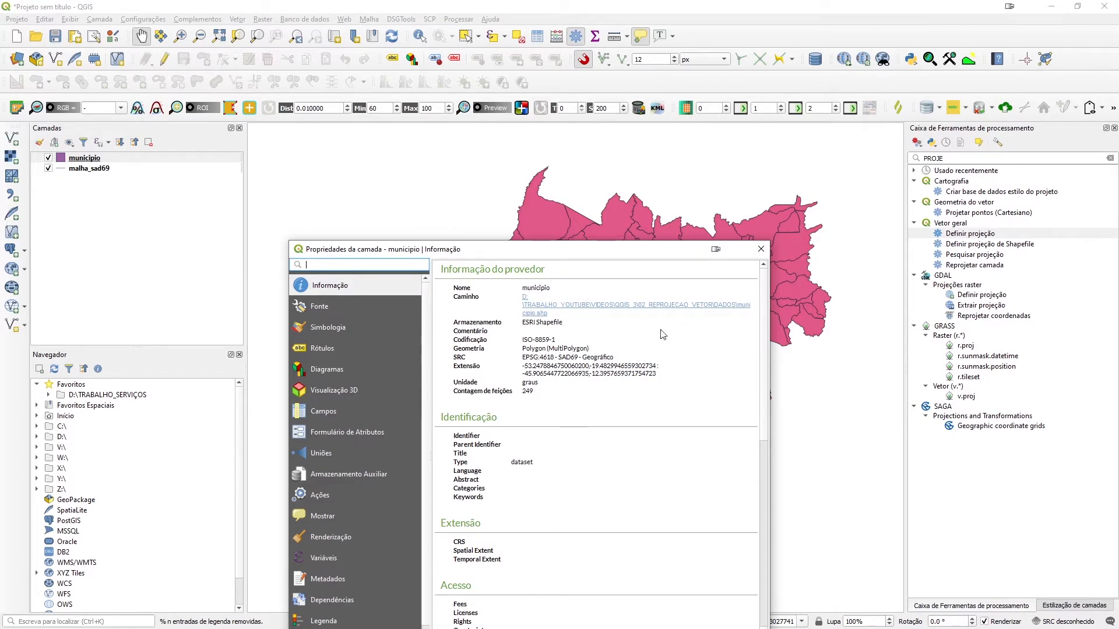
pyautogui.click(761, 249)
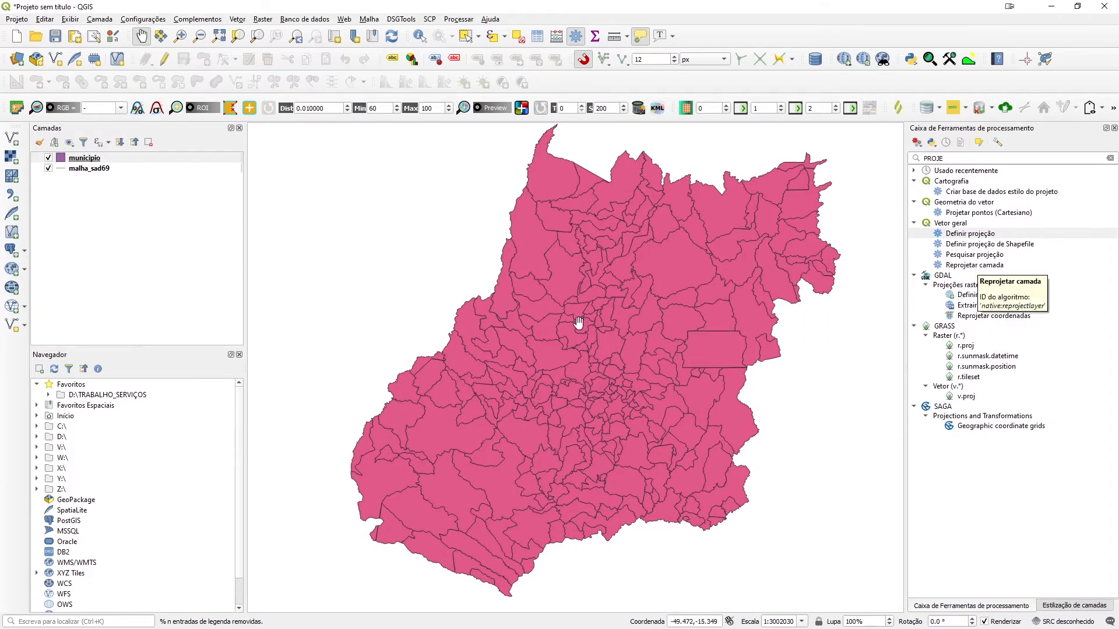
# Step: Set up Reprojetar camada for the municipio layer with EPSG:31982 - SIRGAS 2000 / UTM zone 22S as the target system
pyautogui.moveTo(610, 365)
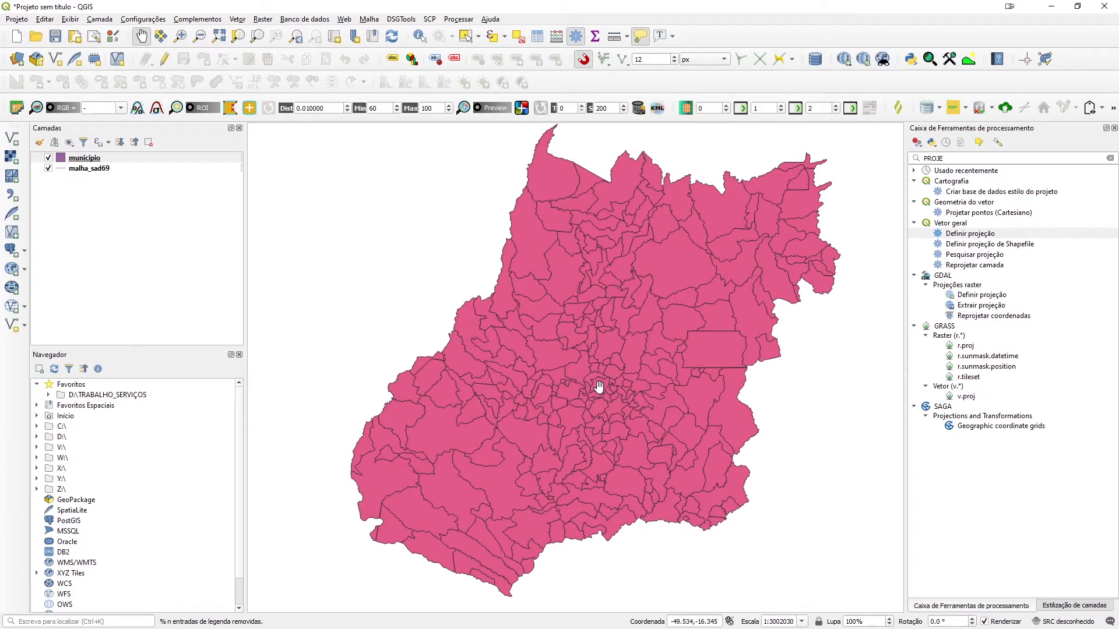
pyautogui.moveTo(601, 387)
pyautogui.doubleClick(972, 265)
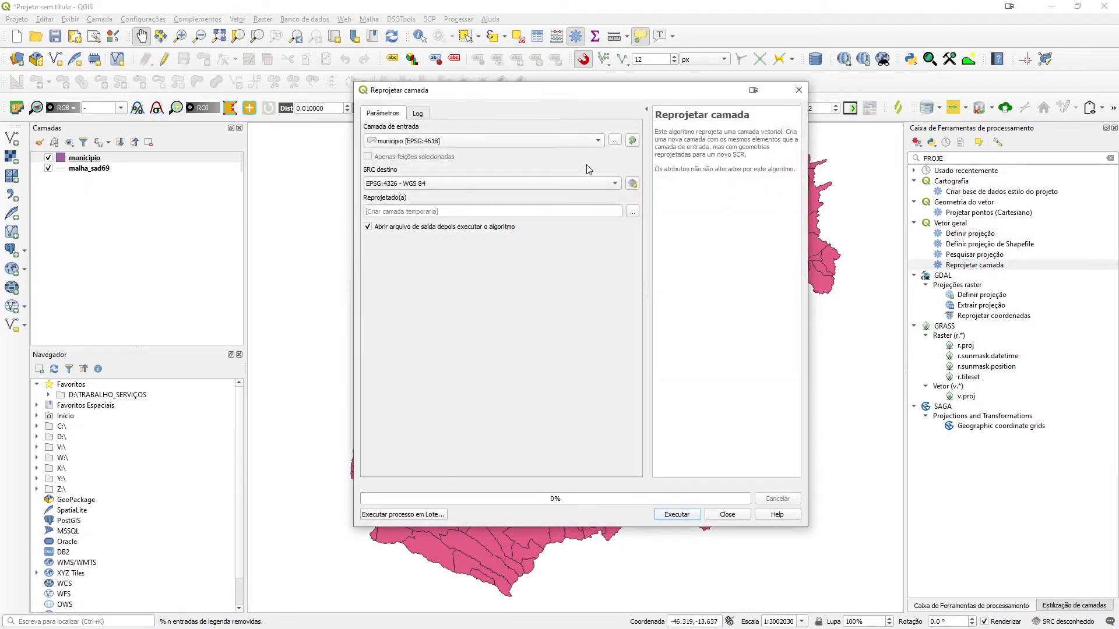
pyautogui.click(599, 186)
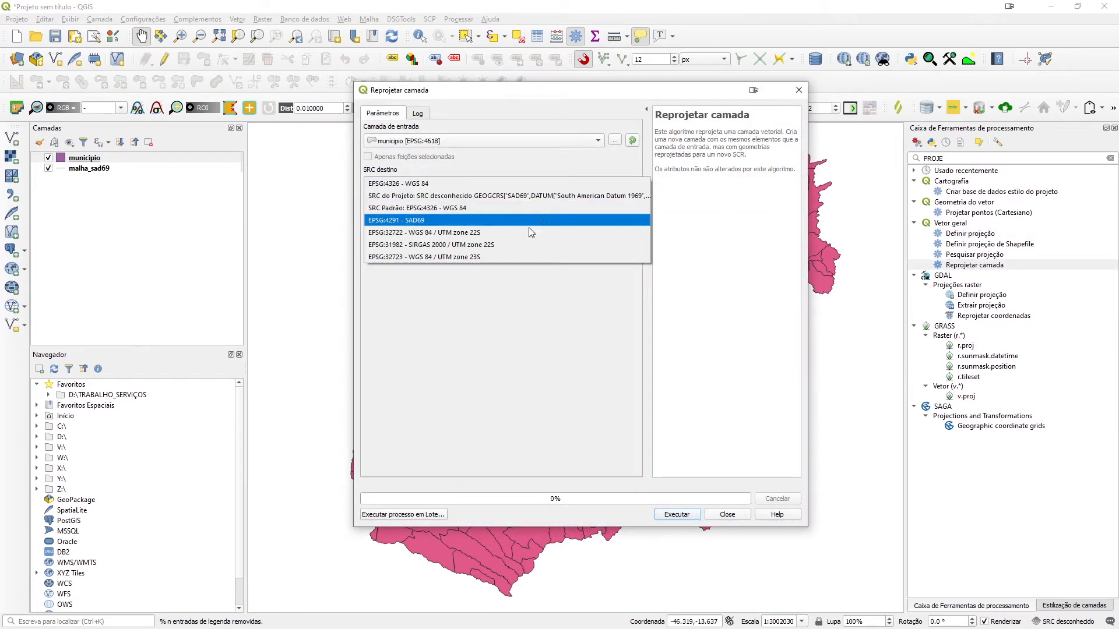
pyautogui.click(402, 249)
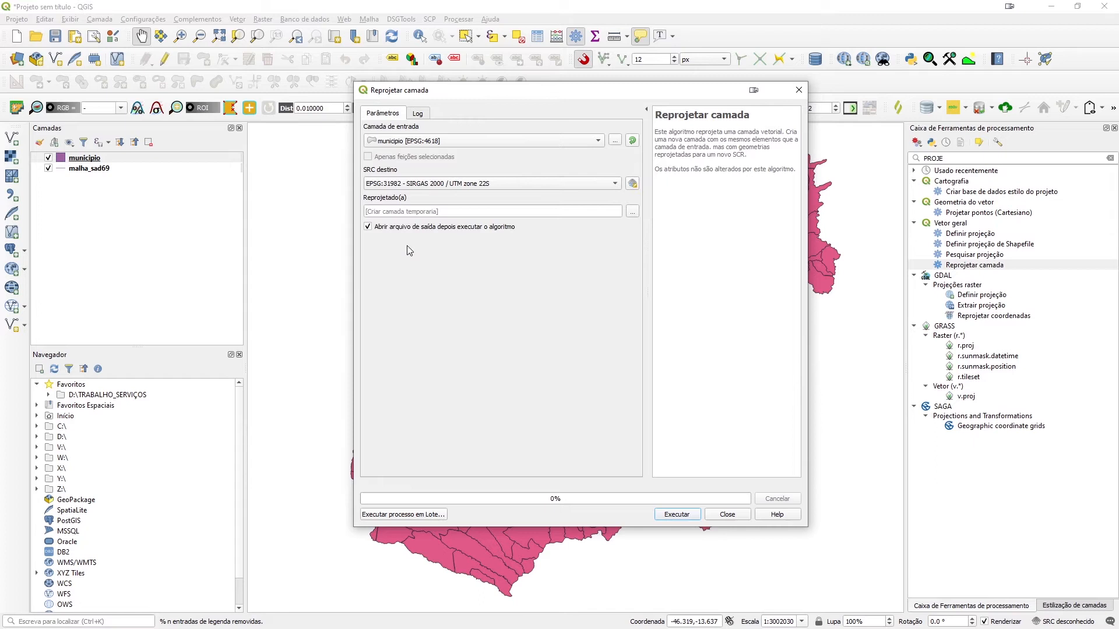
# Step: Set the reprojected output to municipios_sirgas_utm22s.shp in the DADOS folder and run the reprojection
pyautogui.click(632, 214)
pyautogui.click(686, 244)
pyautogui.click(535, 215)
pyautogui.write('D:\\TRABALHO_YOUTUBE\\VIDEOS\\QGIS_3\\02_REPROJECAO_VETOR\\DADOS')
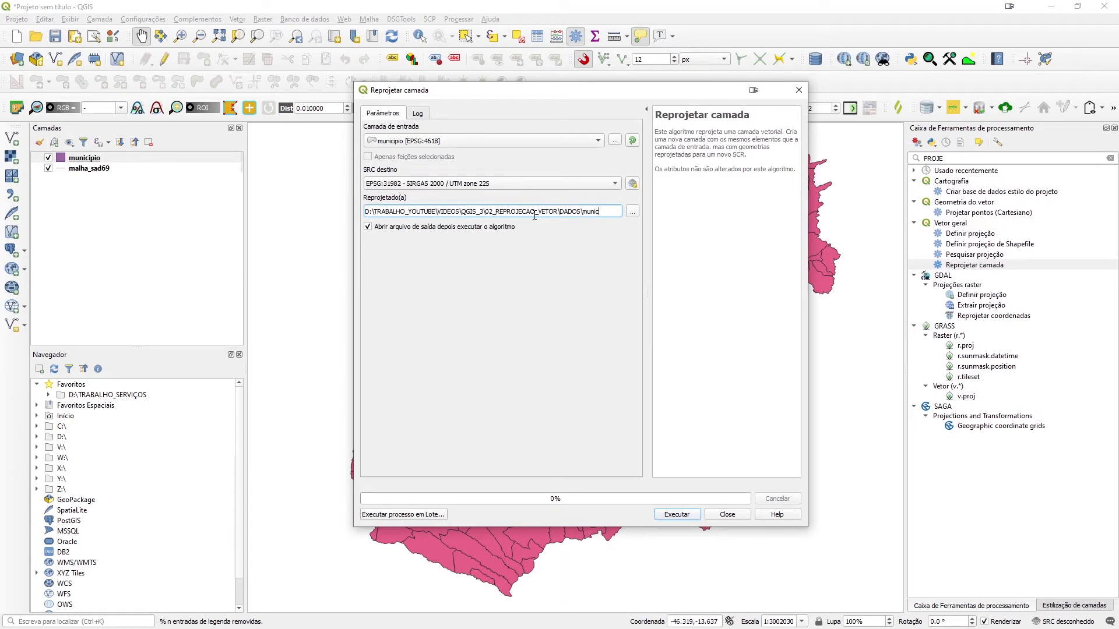
pyautogui.write('\\municipios_utm22')
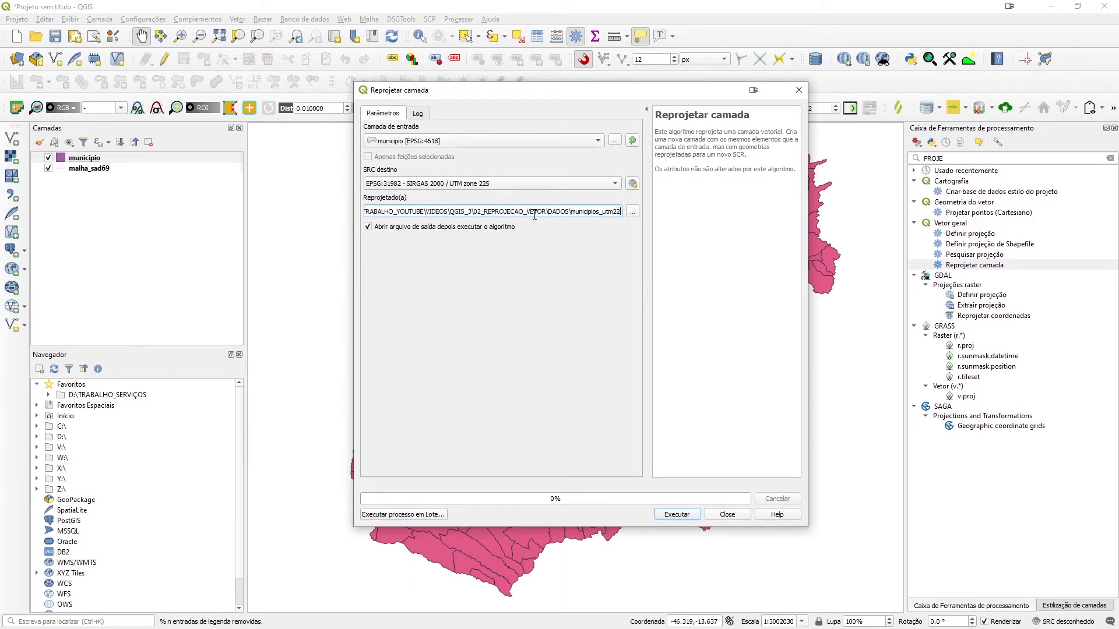
pyautogui.write('s.shp')
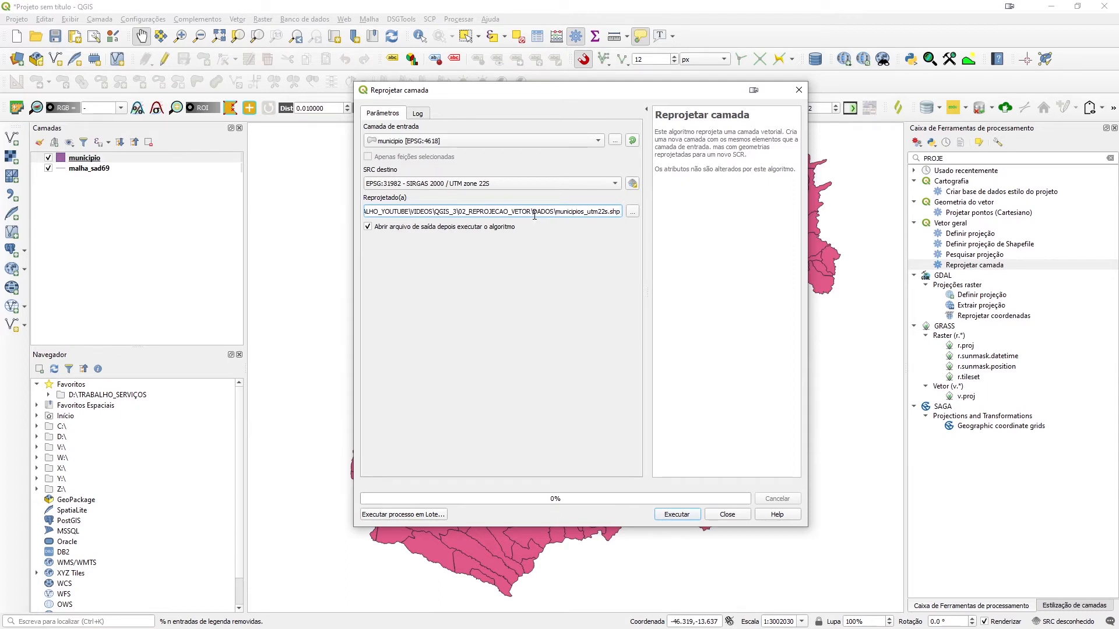
pyautogui.write('sirgas_')
pyautogui.press('Right')
pyautogui.press('Right')
pyautogui.press('Right')
pyautogui.press('Right')
pyautogui.press('Right')
pyautogui.press('Right')
pyautogui.press('Right')
pyautogui.press('Right')
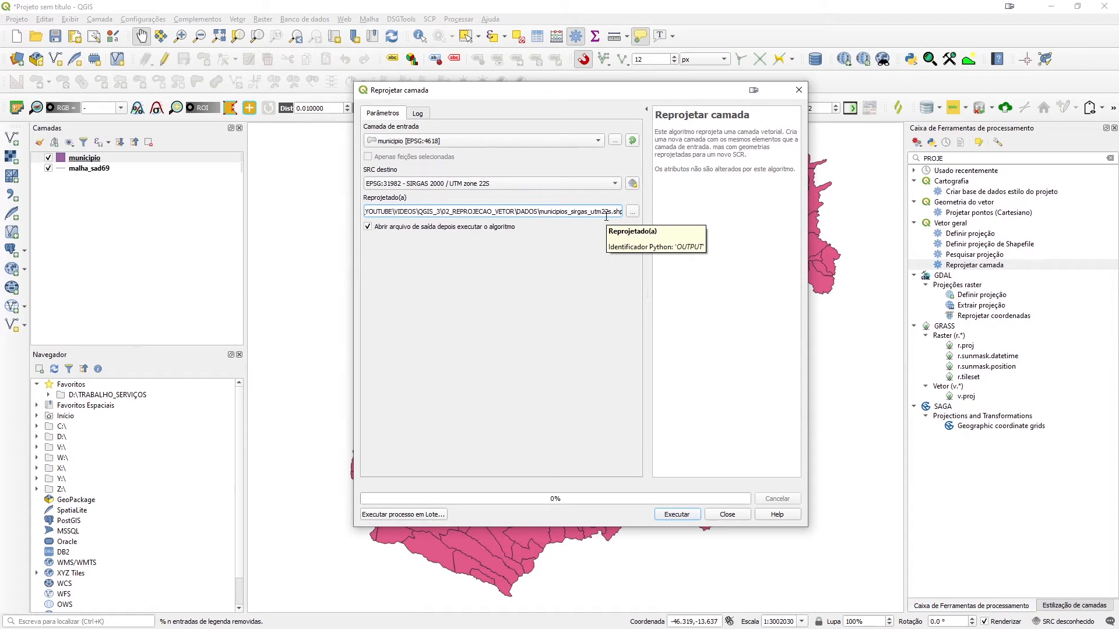
pyautogui.press('Right')
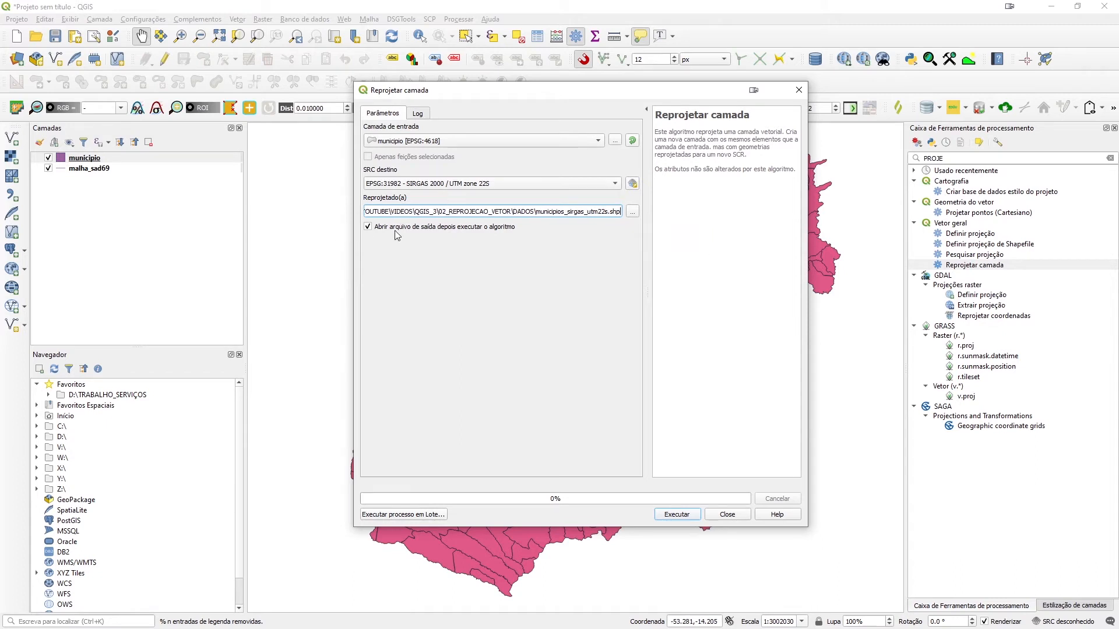
pyautogui.click(679, 513)
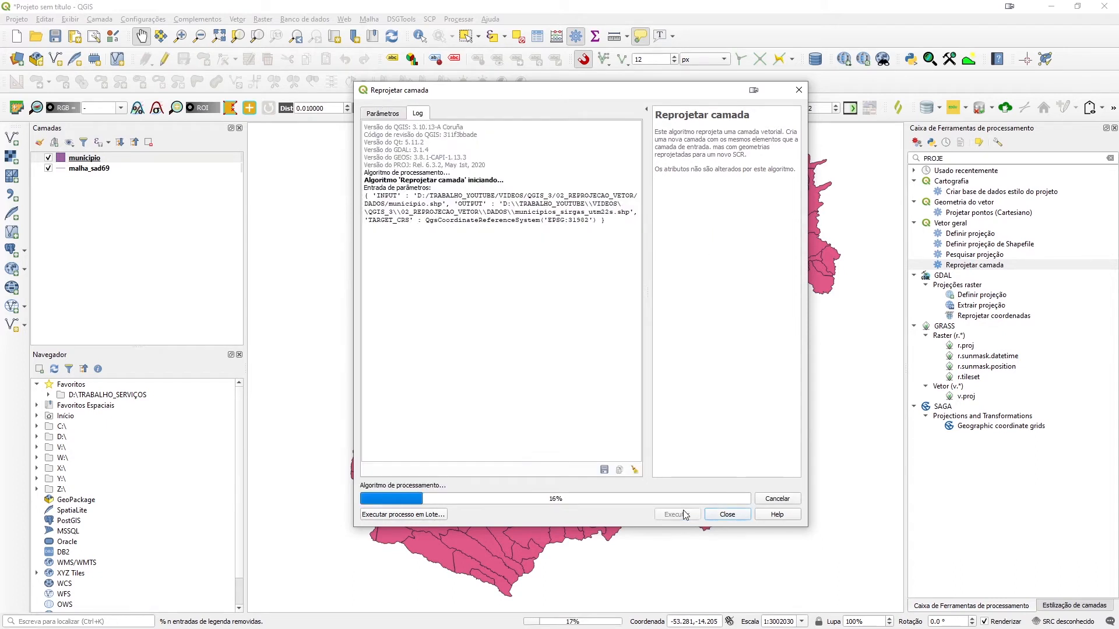
# Step: Close the reprojection tool and check the SRC entry in the layer properties of municipios_sirgas_utm22s
pyautogui.click(728, 515)
pyautogui.rightClick(111, 160)
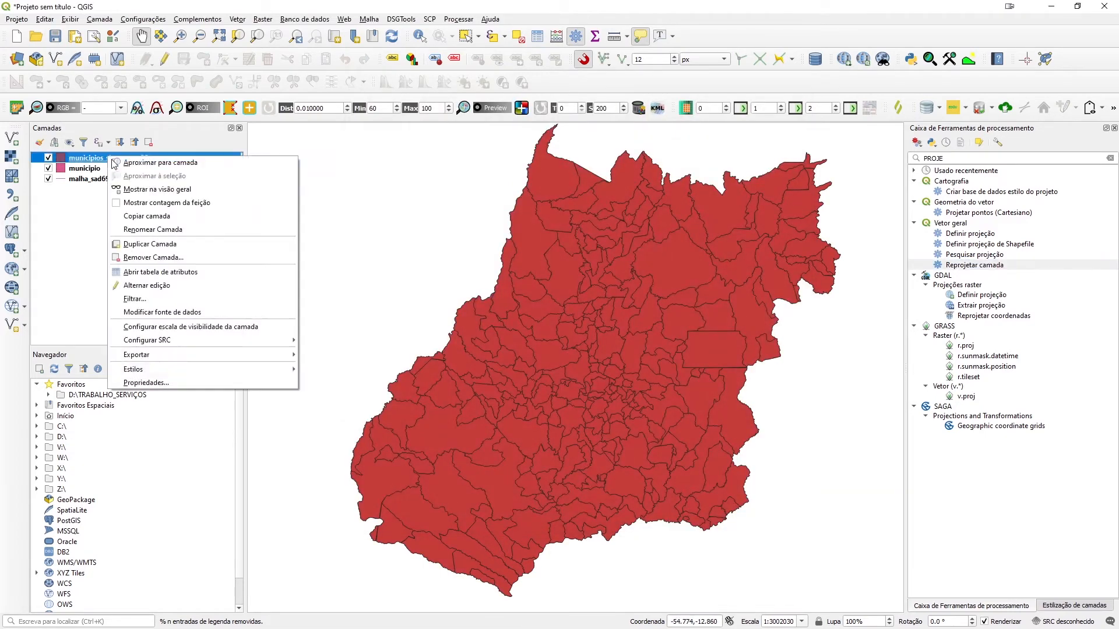
pyautogui.click(173, 386)
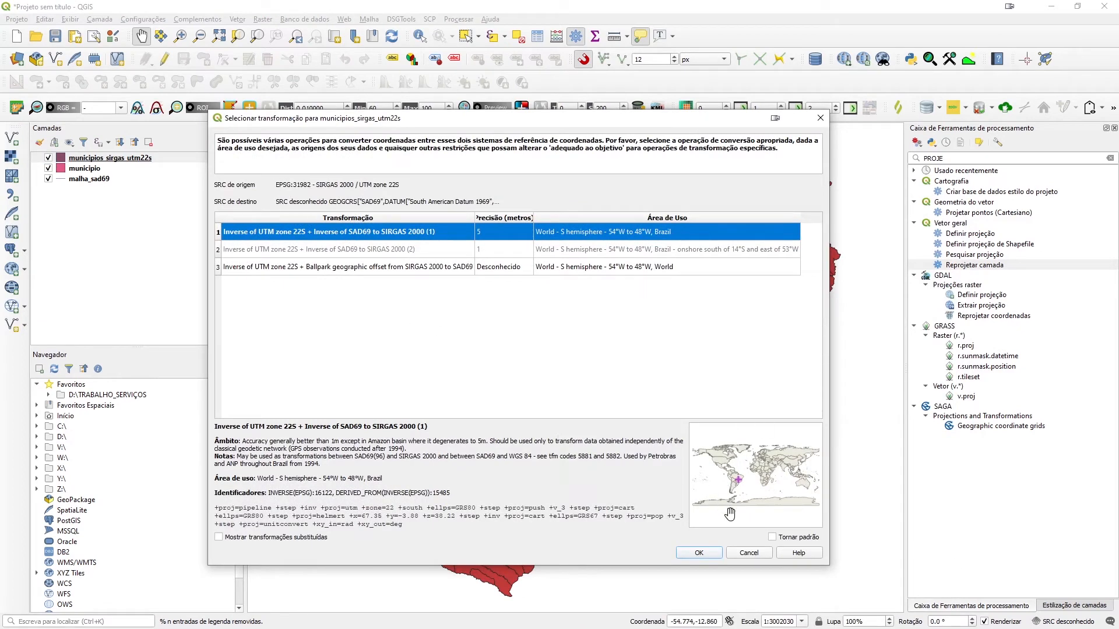
pyautogui.click(755, 555)
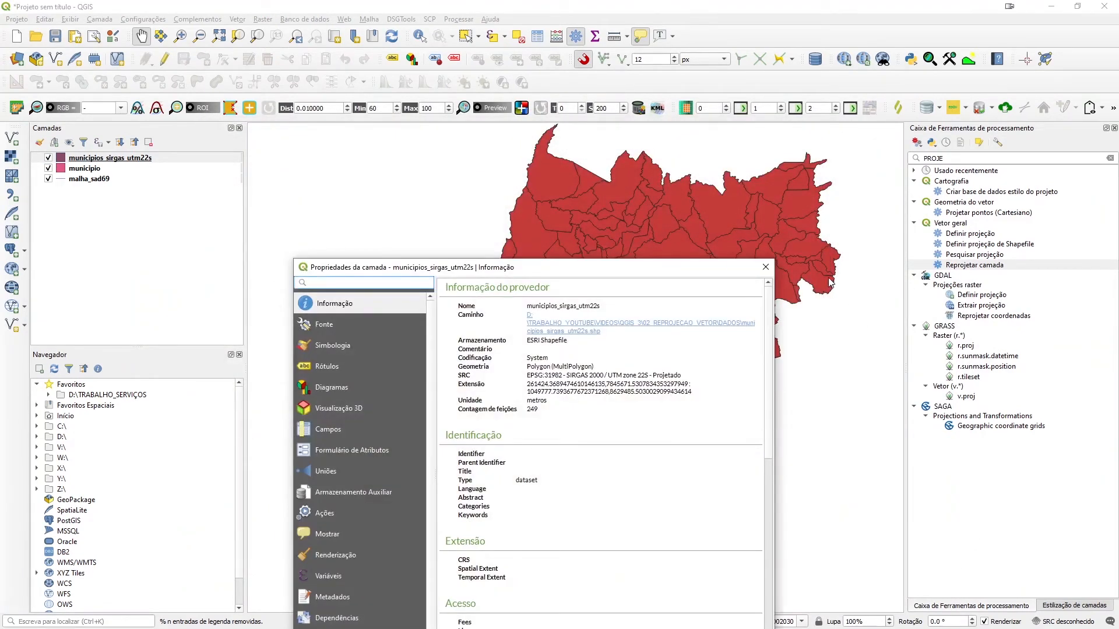
pyautogui.click(765, 267)
# Step: Set the project coordinate system to SIRGAS 2000 / UTM zone 22S (EPSG:31982), cancelling the transformation choice for malha_sad69
pyautogui.click(1059, 622)
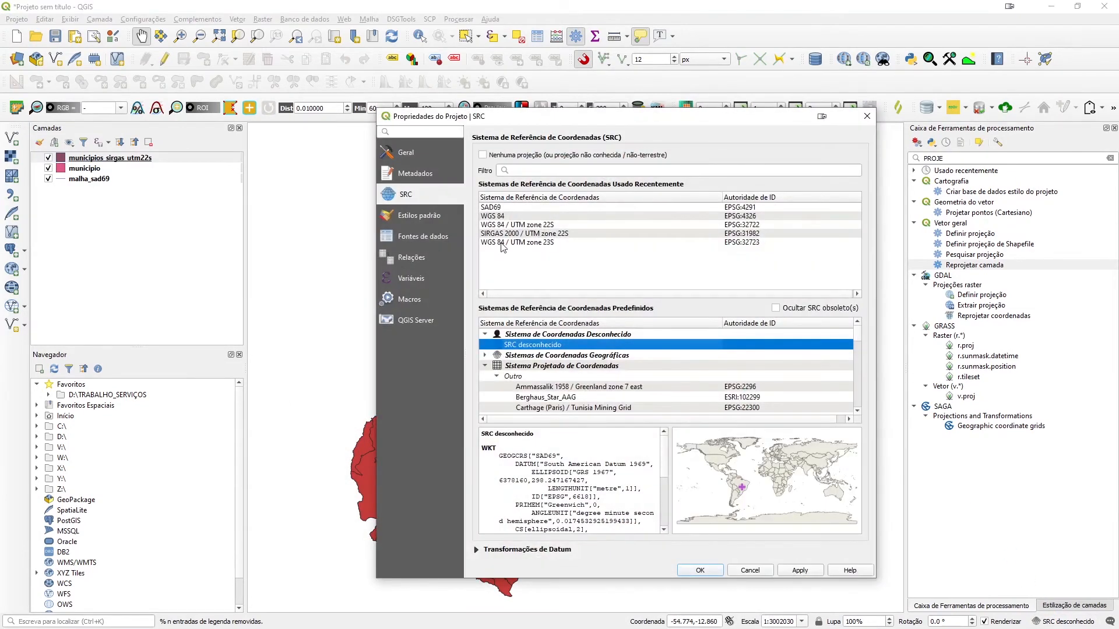
pyautogui.click(536, 234)
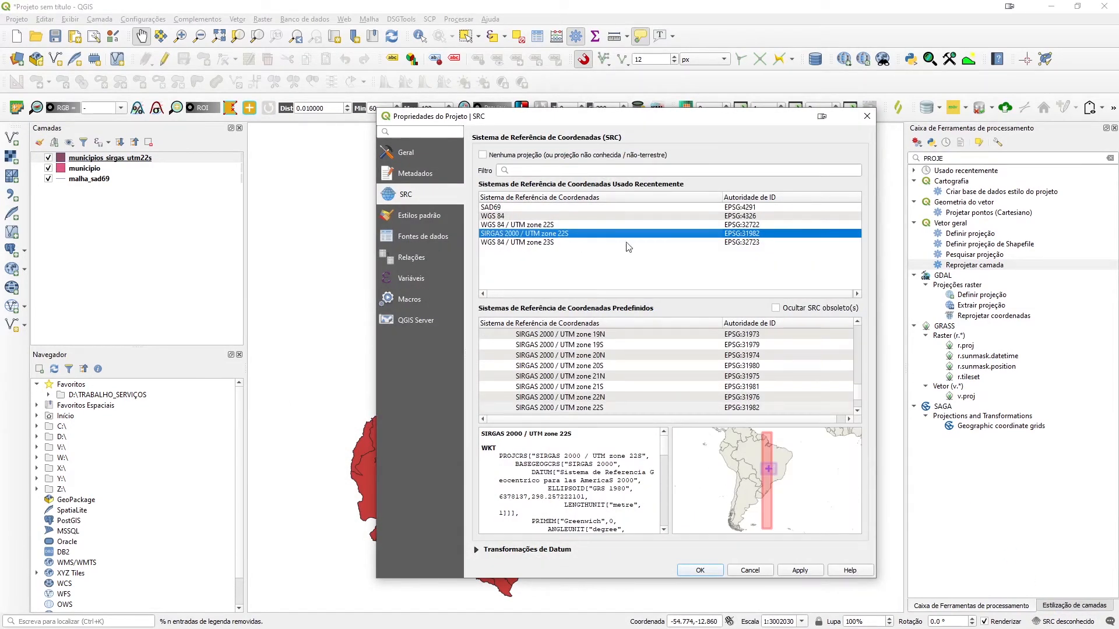
pyautogui.click(718, 572)
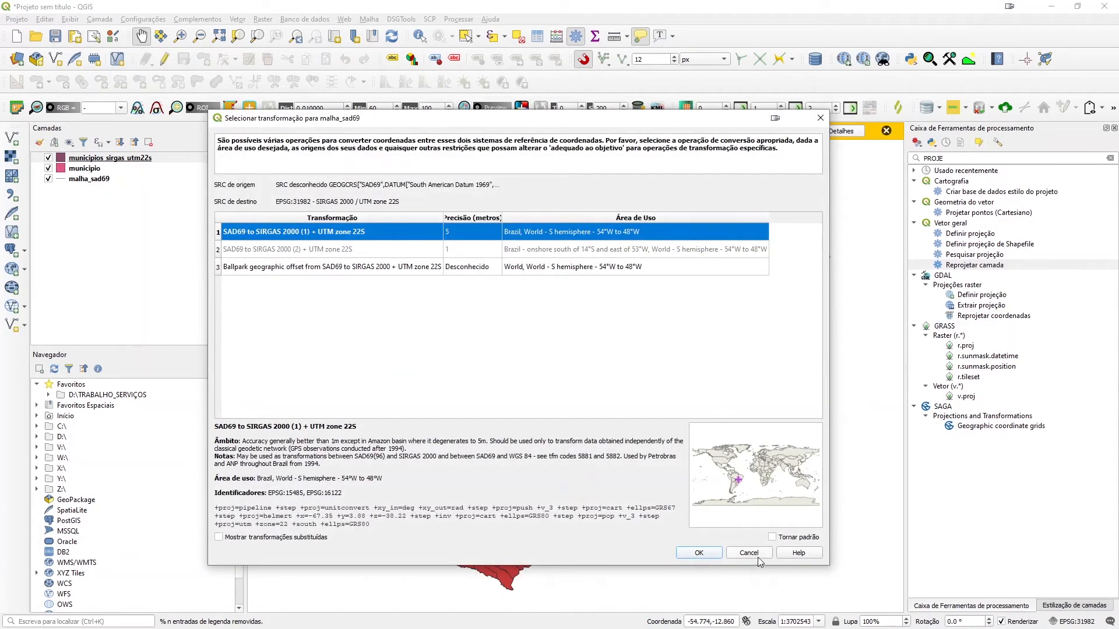
pyautogui.click(748, 552)
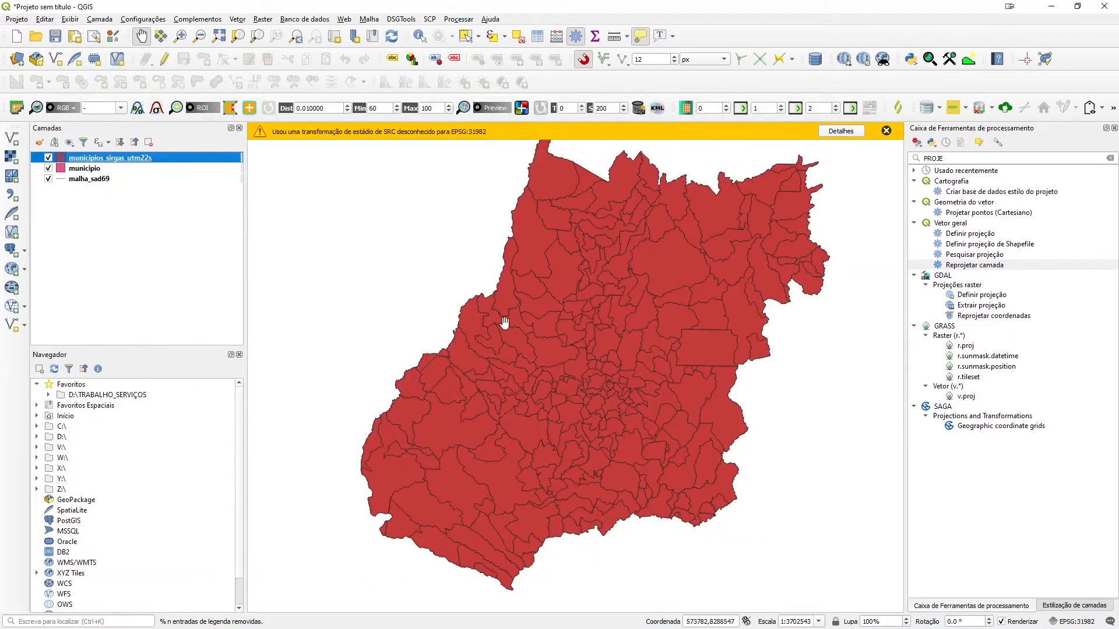
# Step: Review the provider information of municipios_sirgas_utm22s again, comparing its SRC and unit with the project system
pyautogui.rightClick(86, 159)
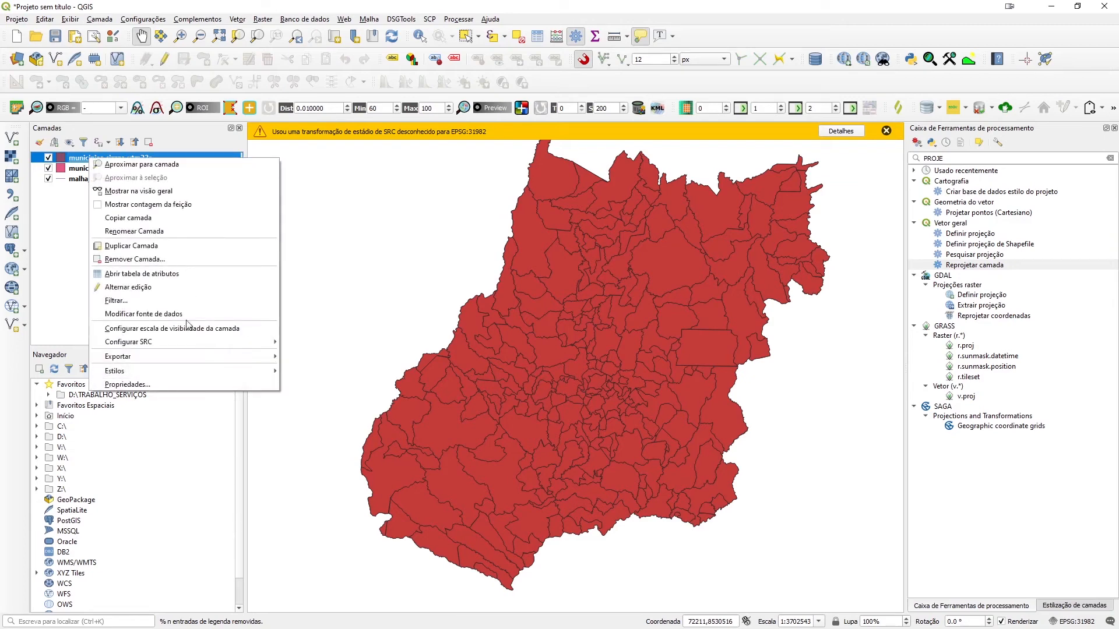
pyautogui.click(195, 387)
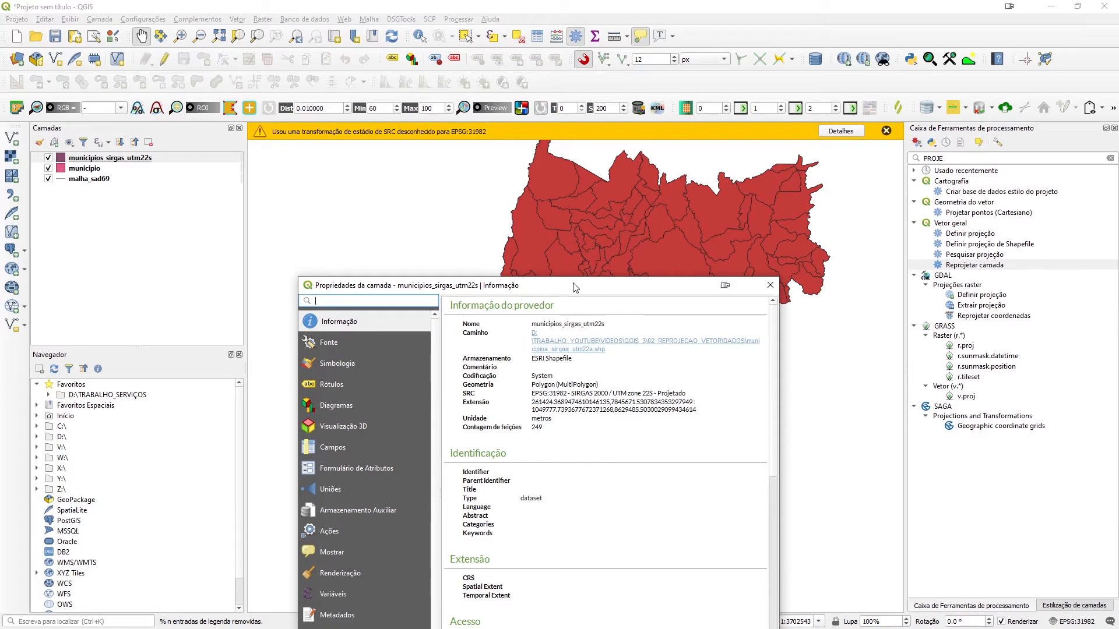
pyautogui.moveTo(575, 287); pyautogui.dragTo(523, 209)
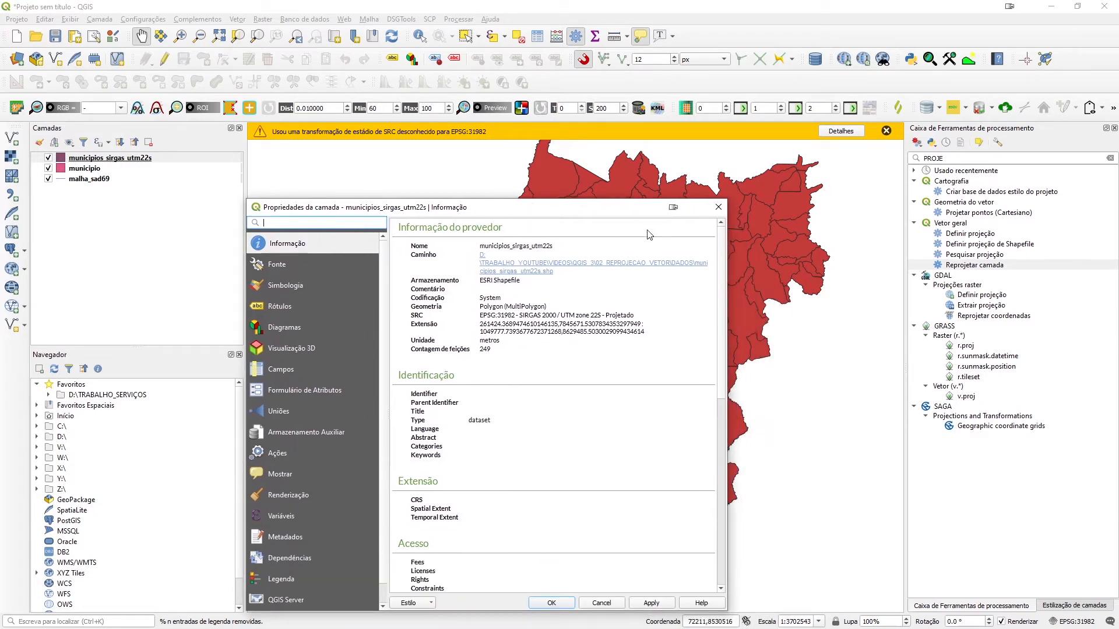
pyautogui.click(719, 207)
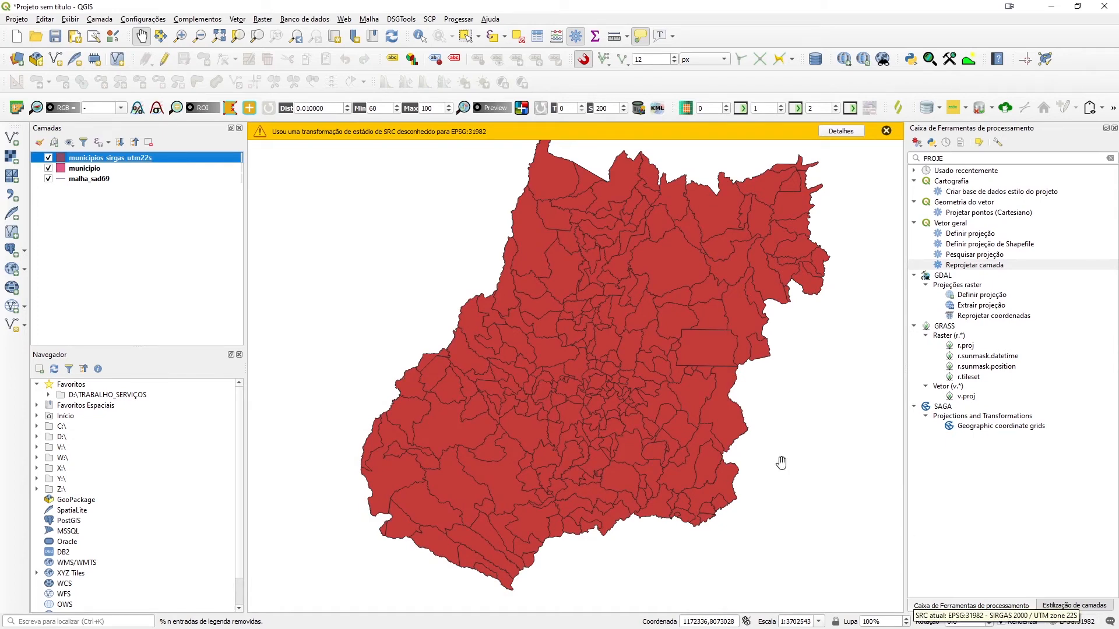
# Step: Define a new field named comprim of type número decimal (real) in the field calculator for malha_sad69's attribute table
pyautogui.click(85, 181)
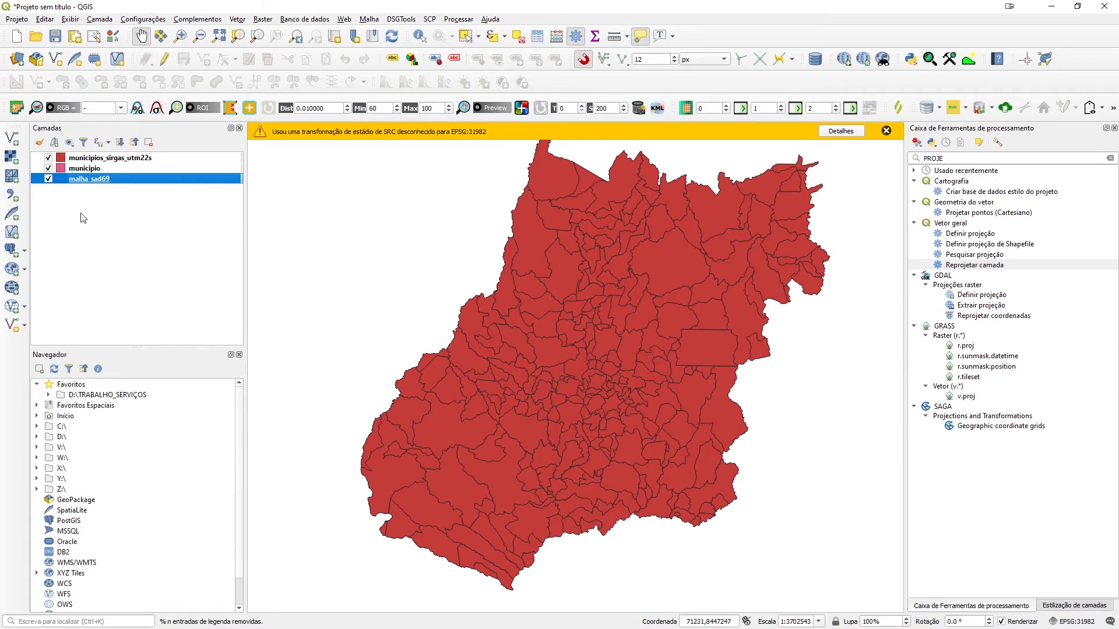
pyautogui.rightClick(80, 182)
pyautogui.click(117, 307)
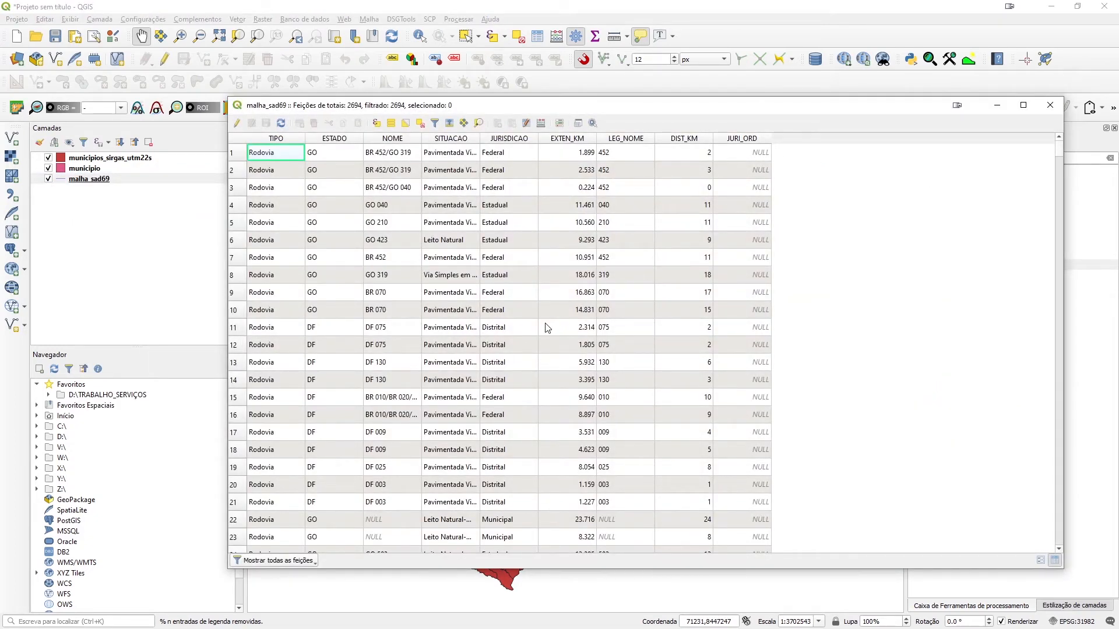
pyautogui.click(541, 123)
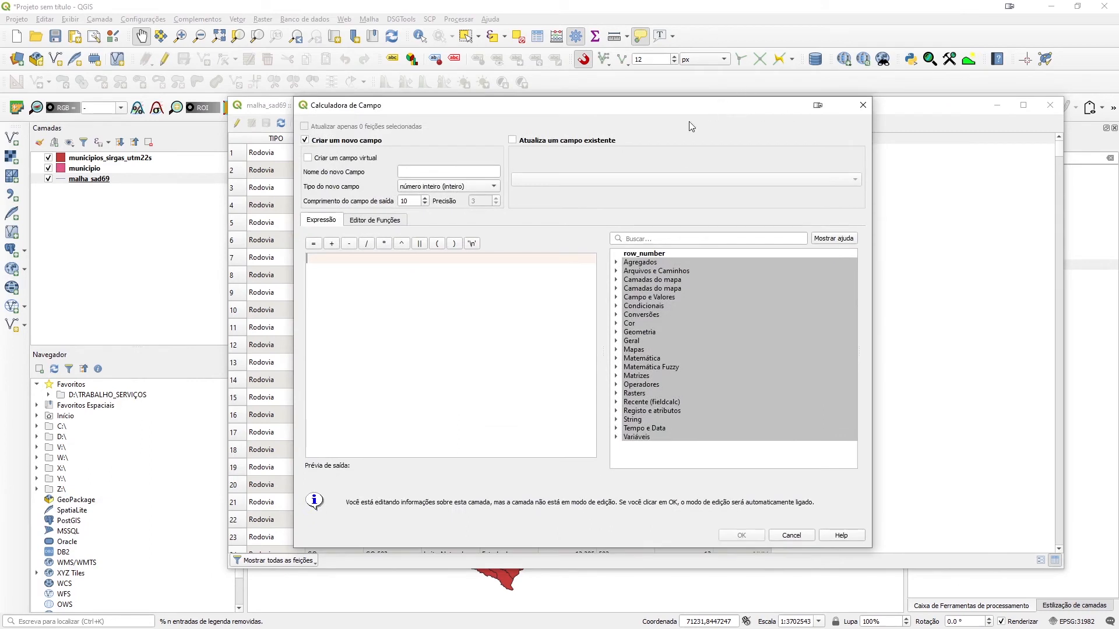
pyautogui.click(440, 174)
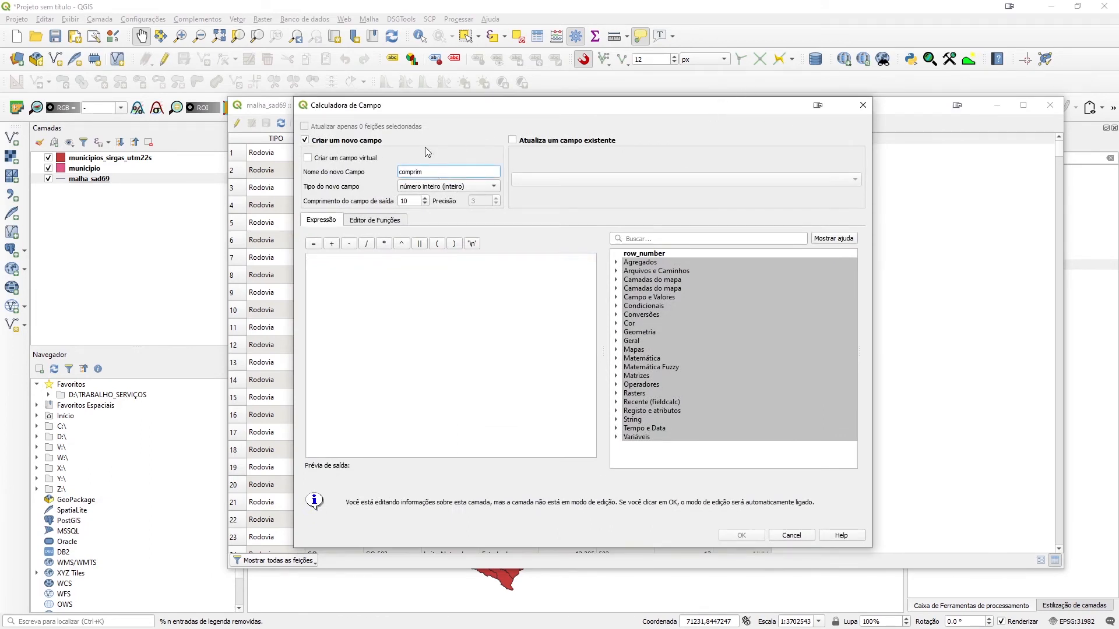
pyautogui.click(485, 186)
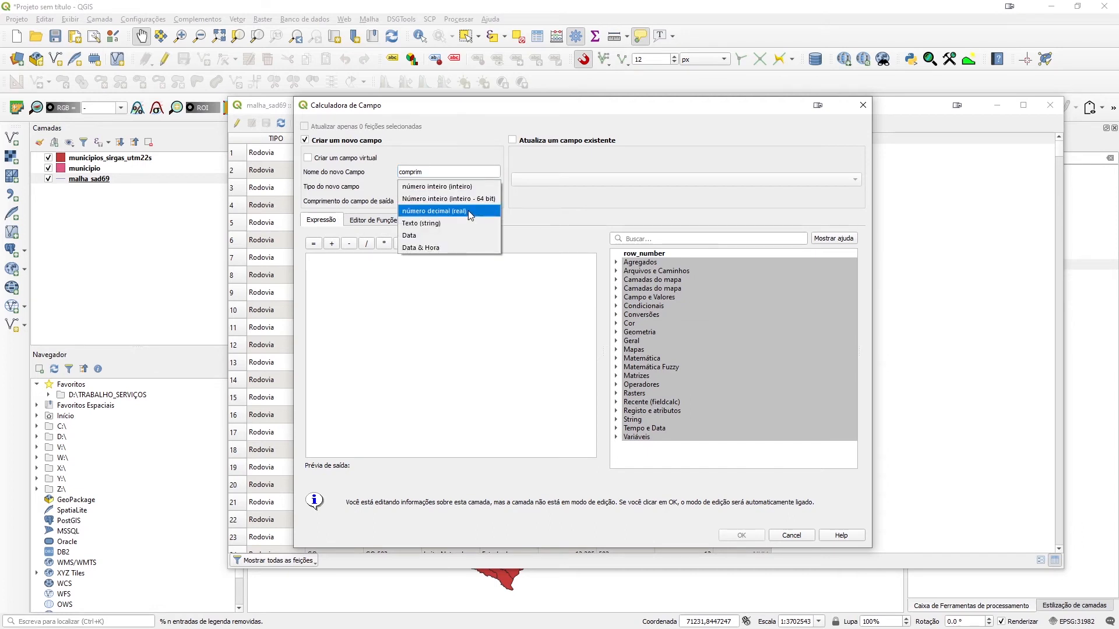
pyautogui.click(471, 213)
# Step: Use the $length geometry function as the expression for comprim and create the field
pyautogui.click(474, 292)
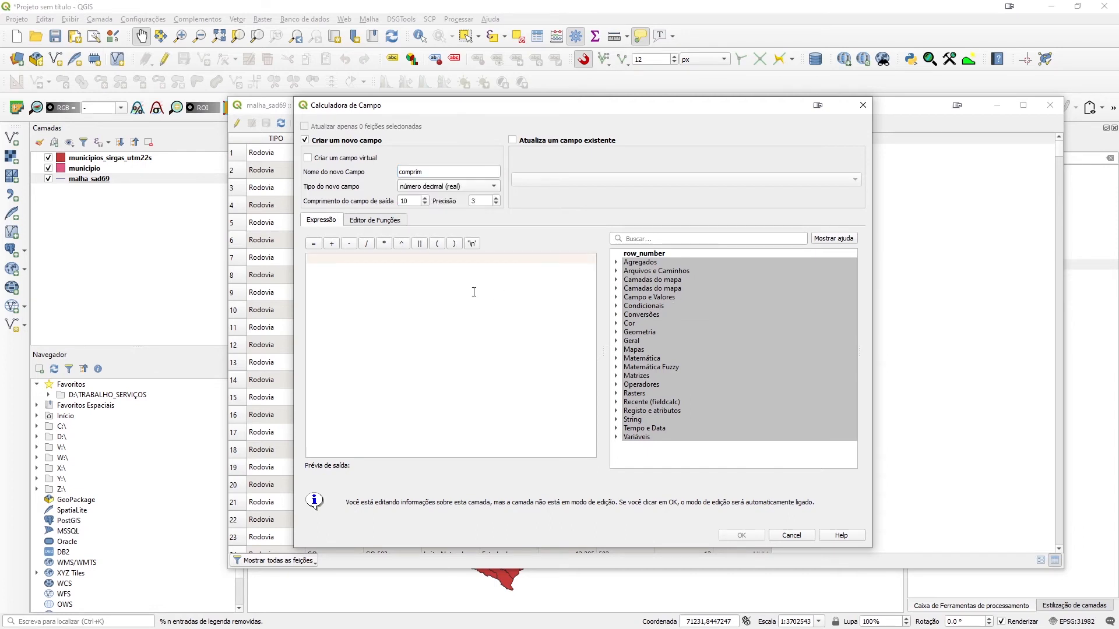
pyautogui.click(681, 238)
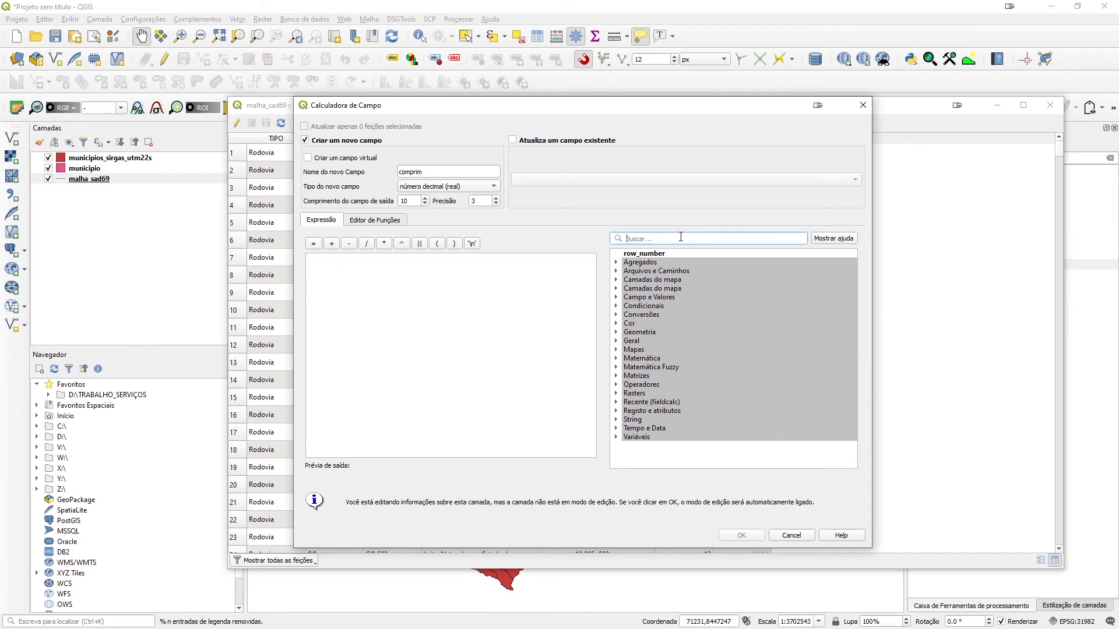
pyautogui.write('$l')
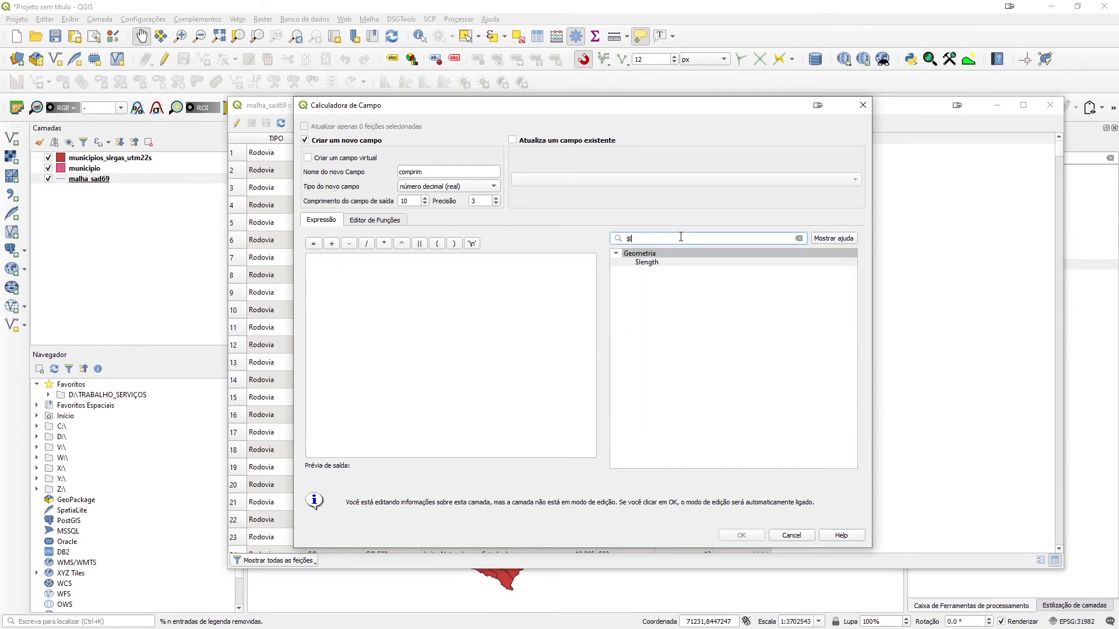
pyautogui.doubleClick(647, 263)
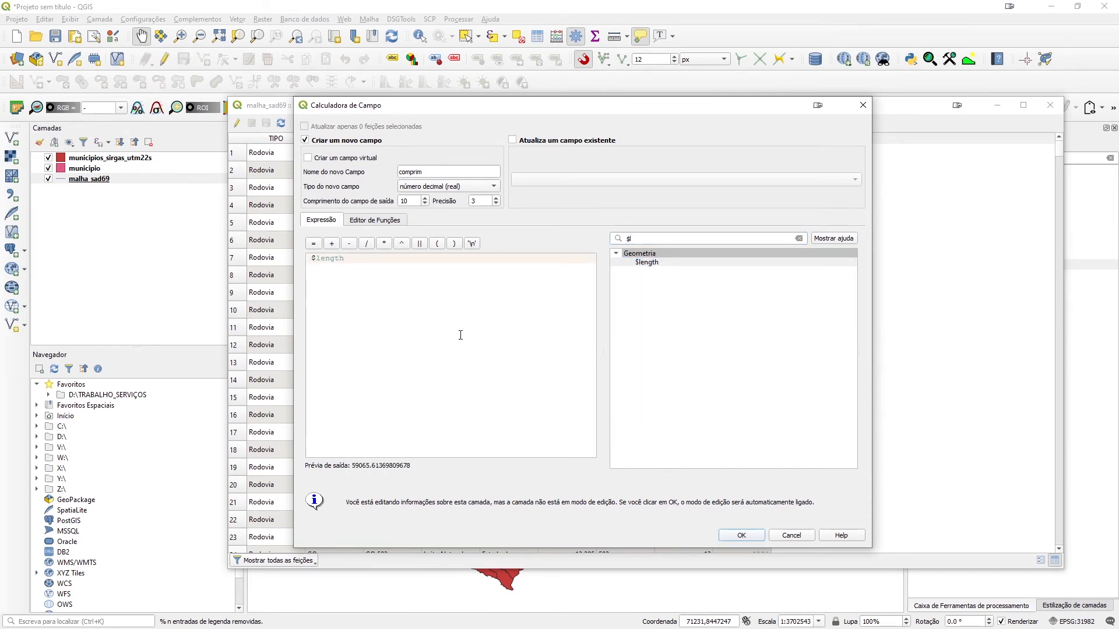
pyautogui.click(751, 535)
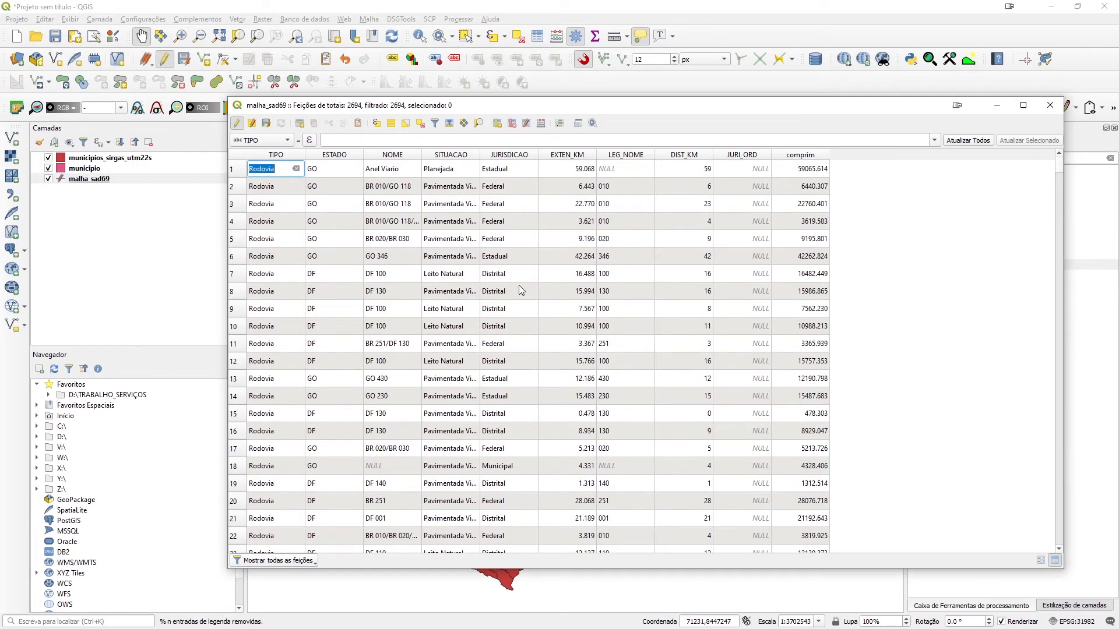
# Step: Review the calculated comprim lengths, save the edits to malha_sad69 and close its attribute table
pyautogui.scroll(-4, 758, 356)
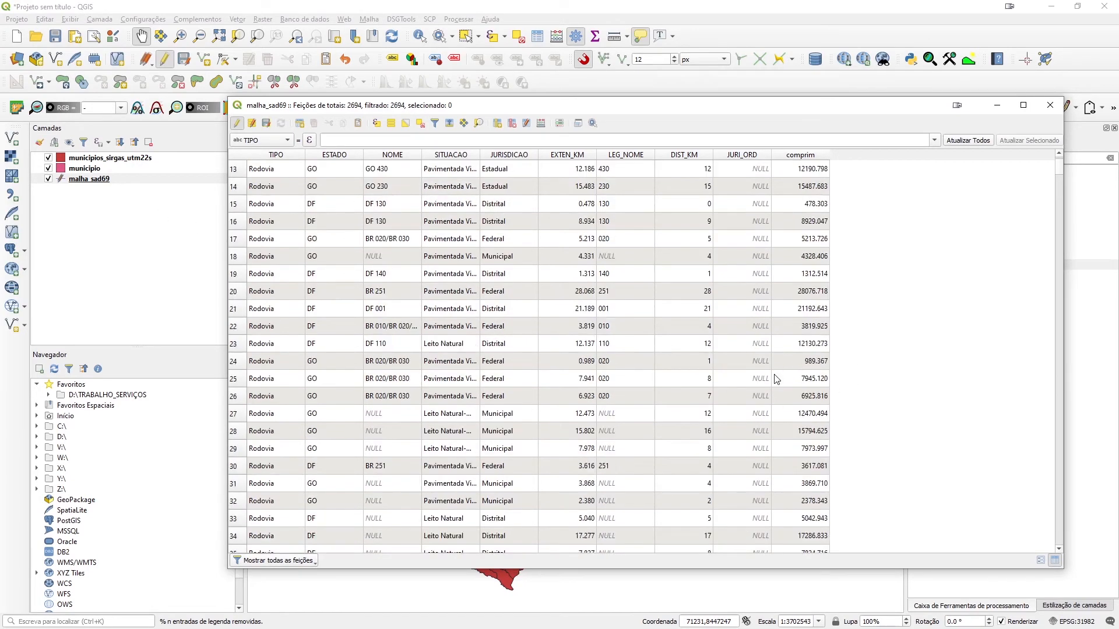
pyautogui.scroll(4, 775, 378)
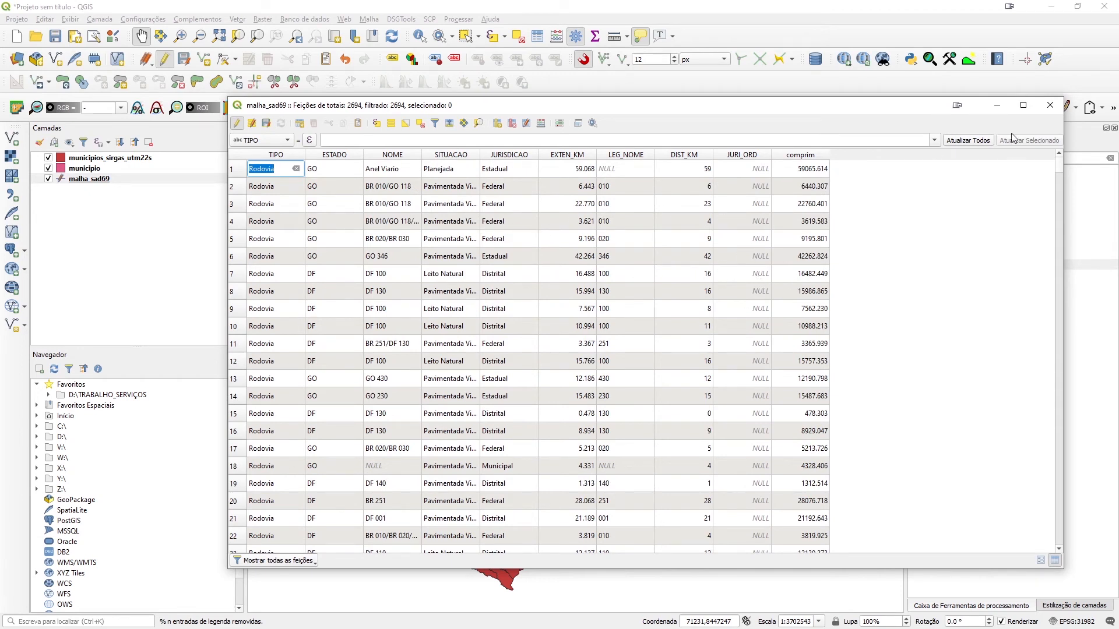
pyautogui.click(237, 125)
pyautogui.click(542, 324)
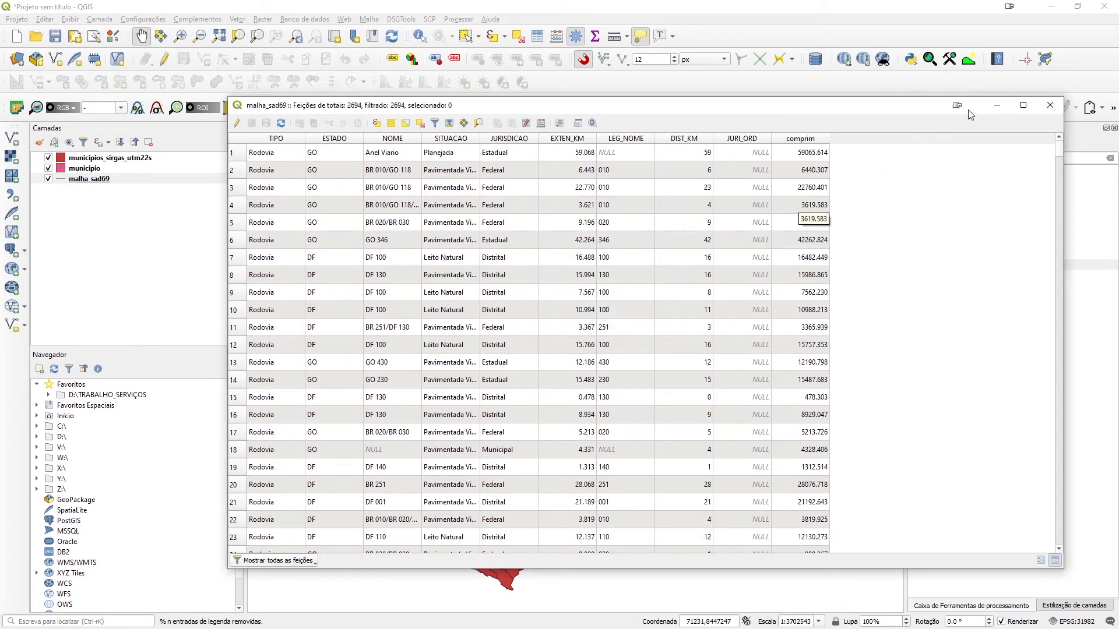
pyautogui.click(1050, 106)
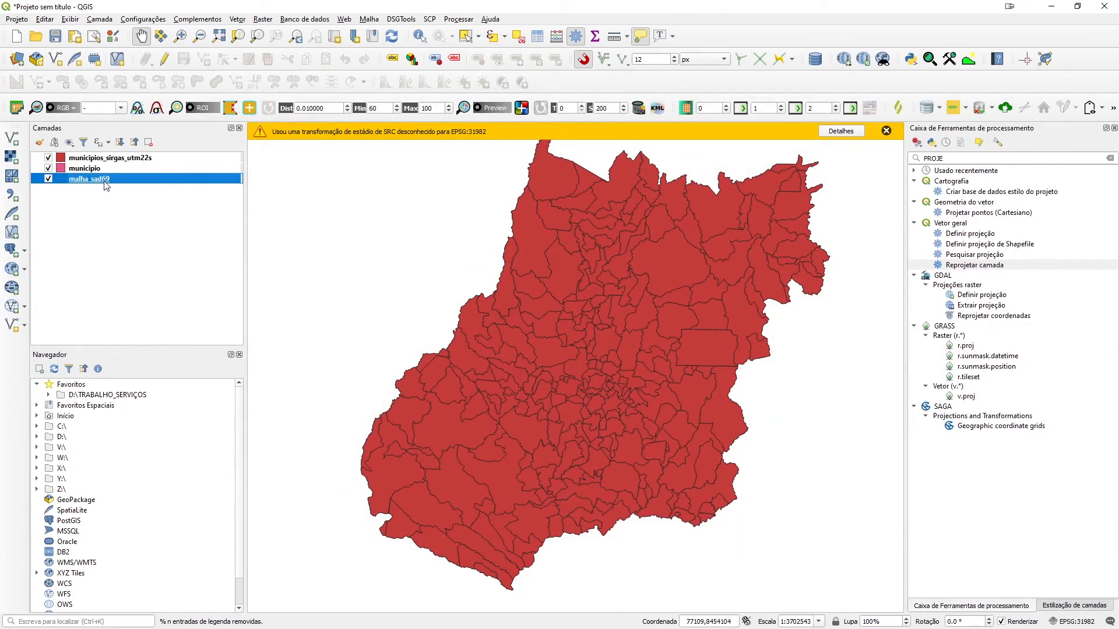
# Step: Set up Reprojetar camada for the malha_sad69 layer with the project system EPSG:31982 - SIRGAS 2000 / UTM zone 22S as the target
pyautogui.doubleClick(975, 265)
pyautogui.click(441, 185)
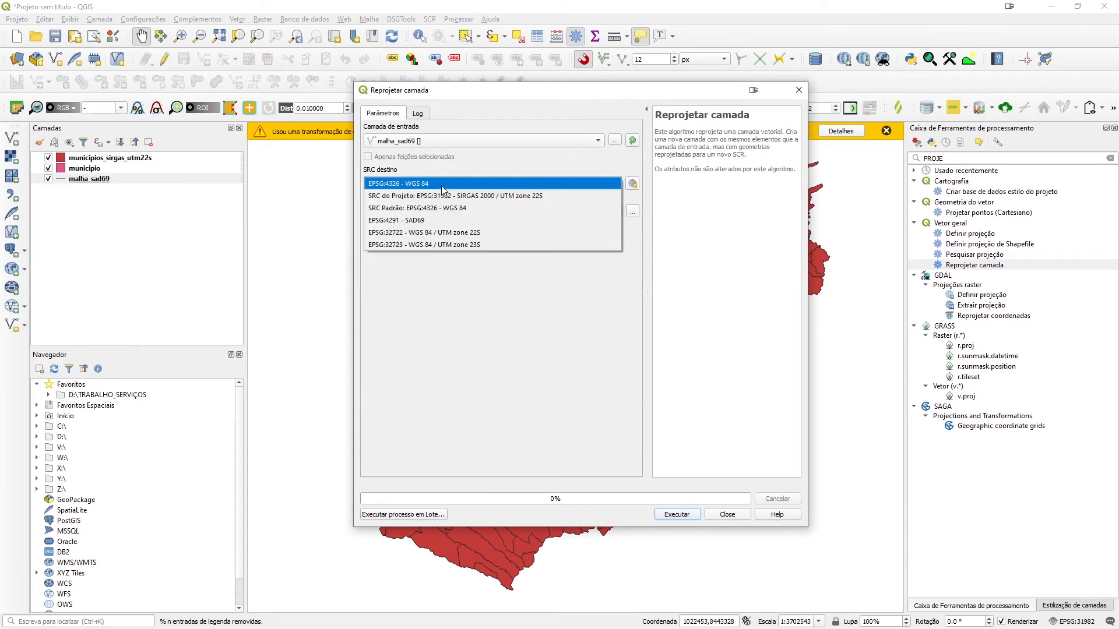
pyautogui.click(545, 196)
# Step: Set the reprojected output to malha_sirgas_utm22s.shp in the DADOS folder, run the reprojection and close the tool
pyautogui.click(572, 214)
pyautogui.write('D:\\TRABALHO_YOUTUBE\\VIDEOS\\QGIS_3\\02_REPROJECAO_VETOR\\DADOS')
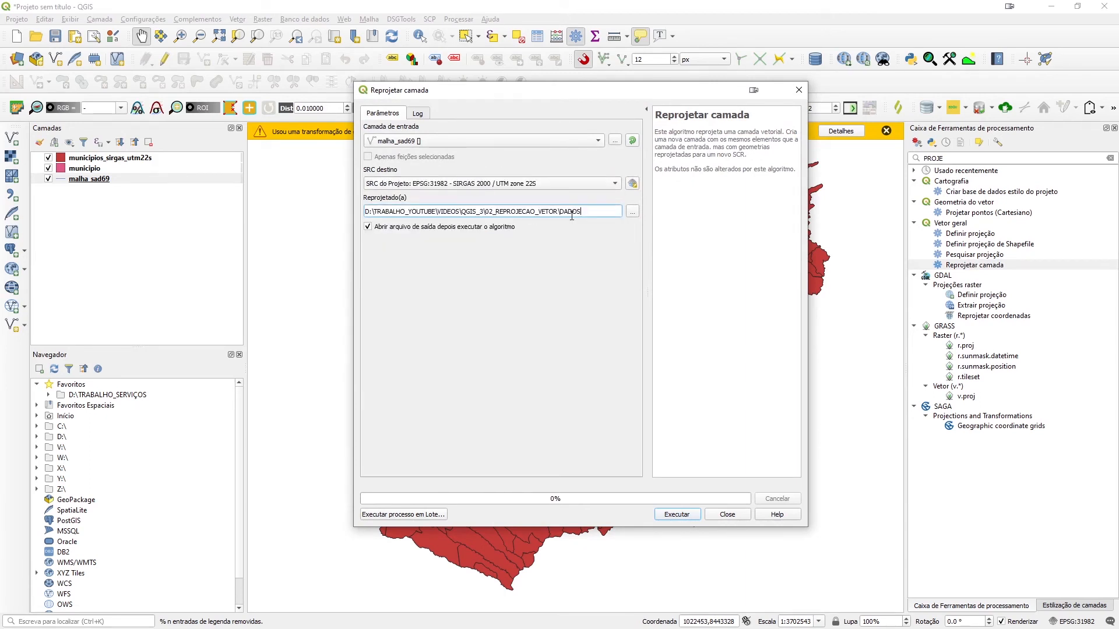
pyautogui.write('malha_sirgas_utm')
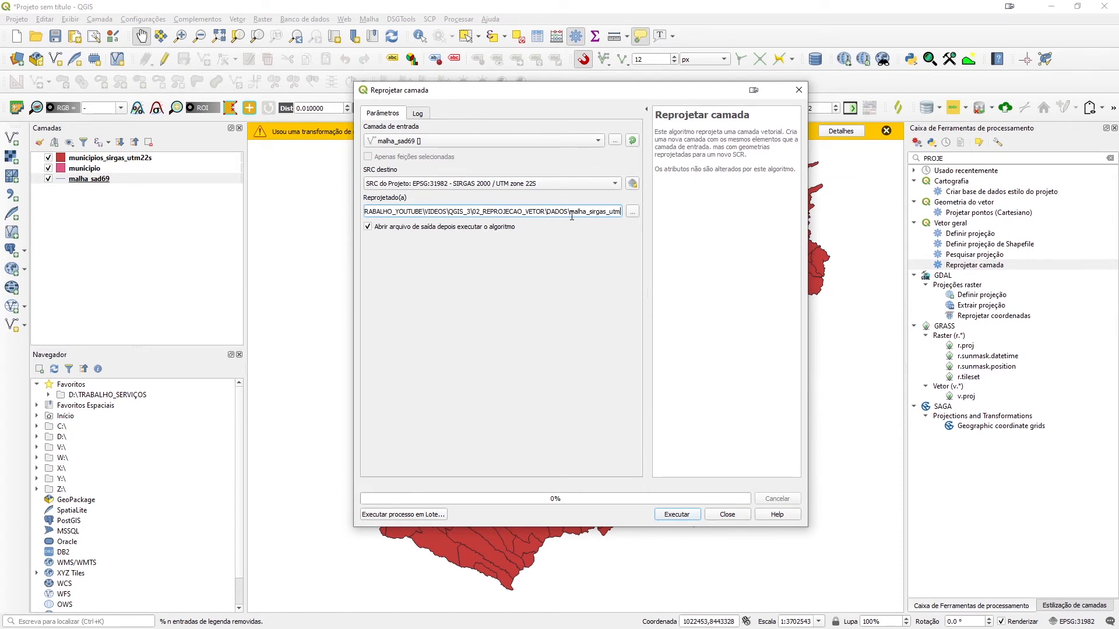
pyautogui.write('22s.shp')
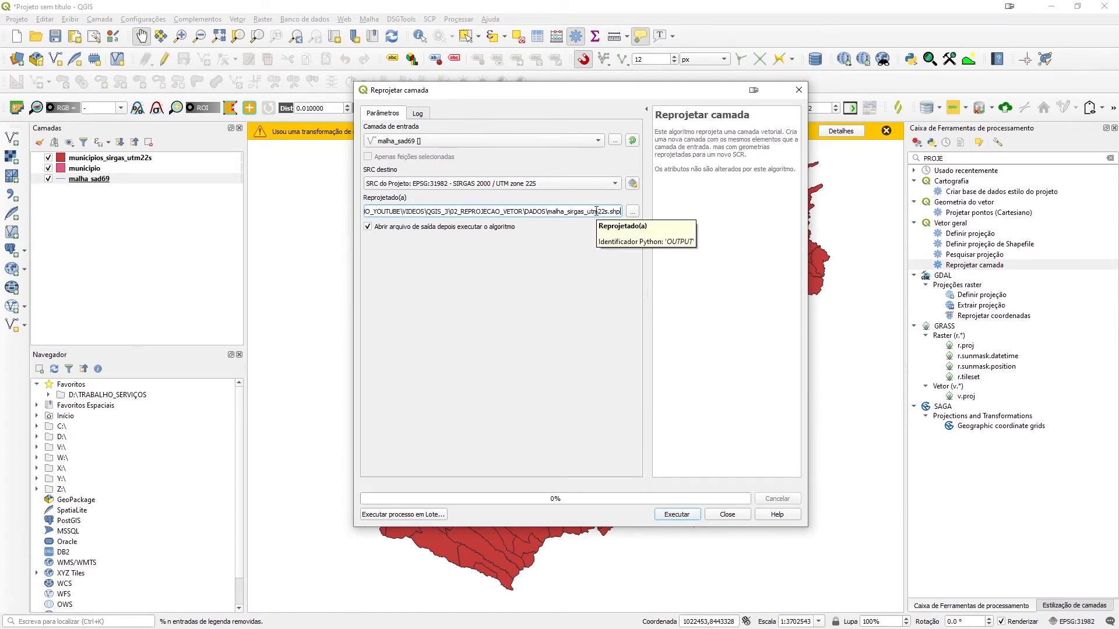
pyautogui.click(680, 515)
pyautogui.click(728, 515)
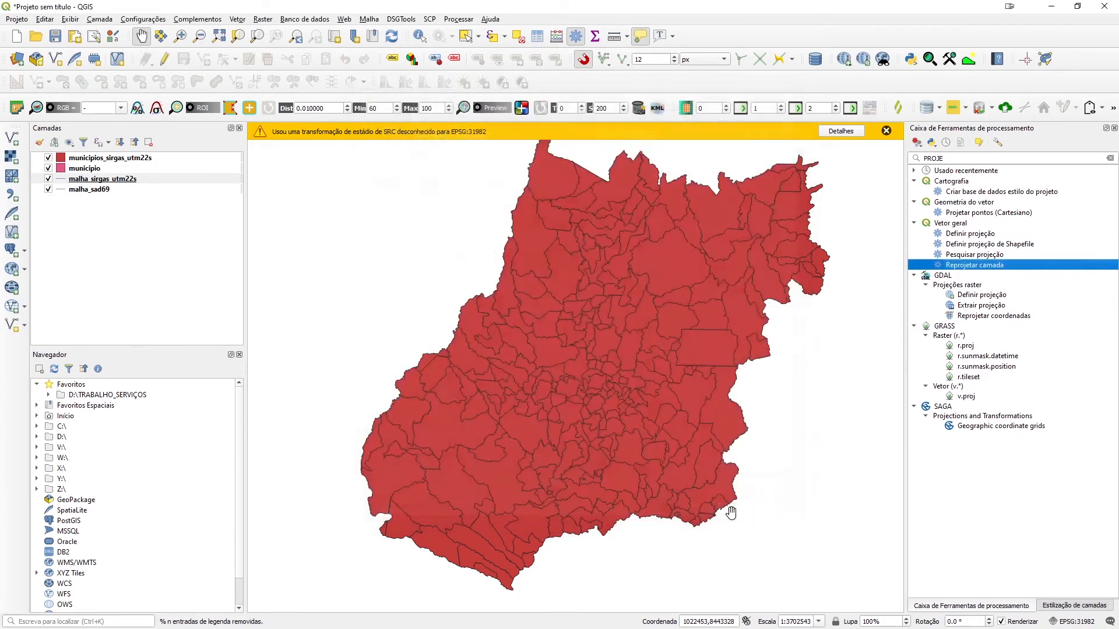
# Step: Move malha_sirgas_utm22s above municipio, remove the original municipio and malha_sad69 layers, and dismiss the map warning
pyautogui.moveTo(123, 184); pyautogui.dragTo(127, 167)
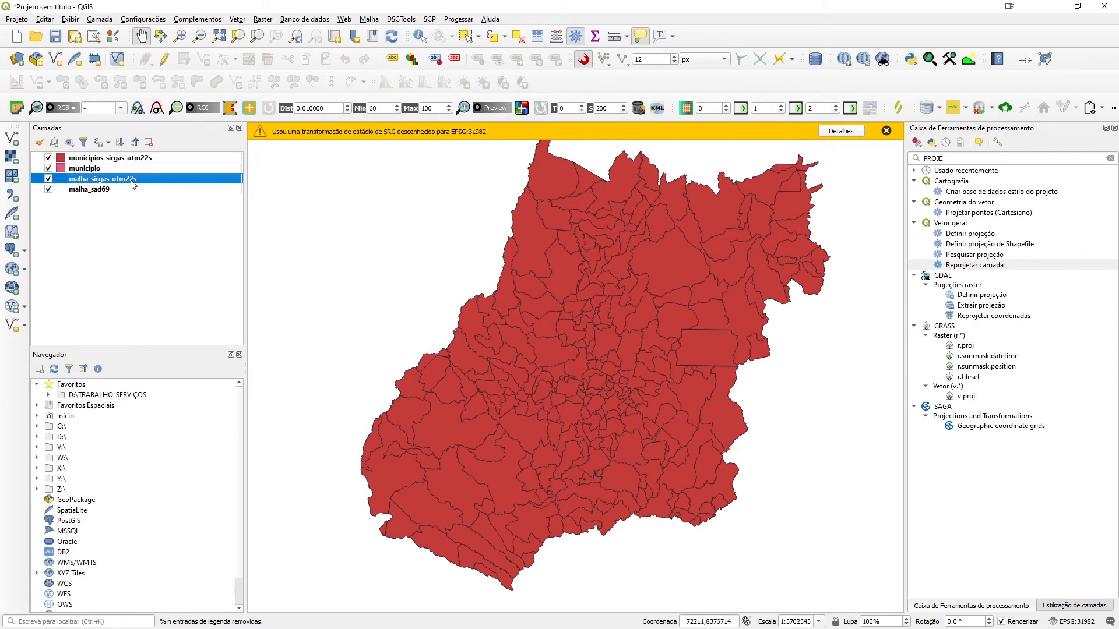
pyautogui.keyDown('shift'); pyautogui.click(89, 189); pyautogui.keyUp('shift')
pyautogui.rightClick(83, 179)
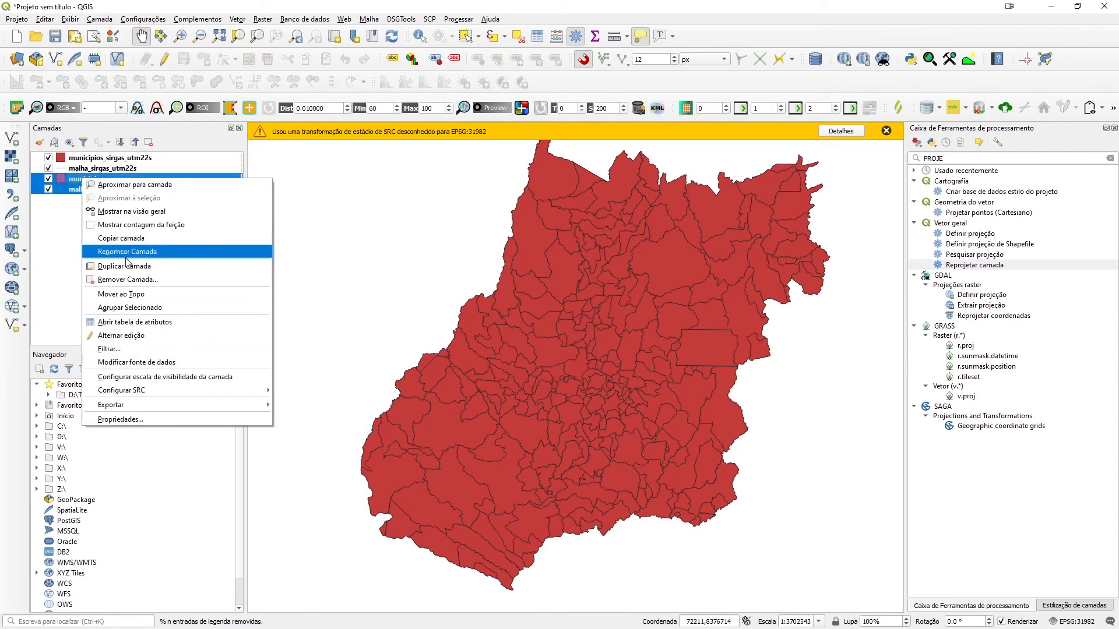
pyautogui.click(125, 280)
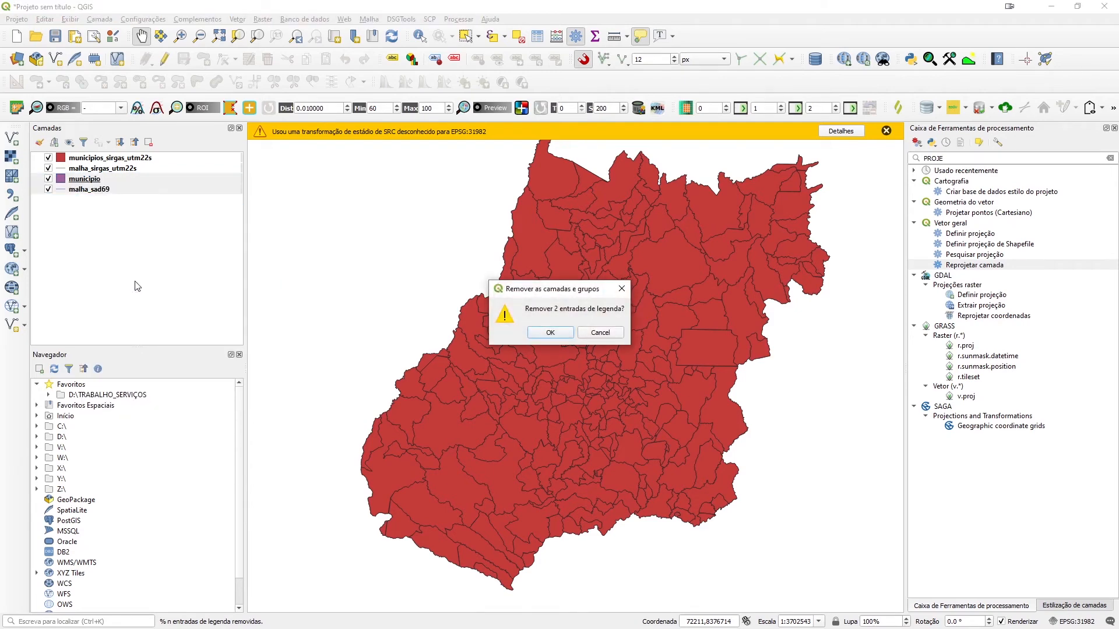
pyautogui.click(560, 336)
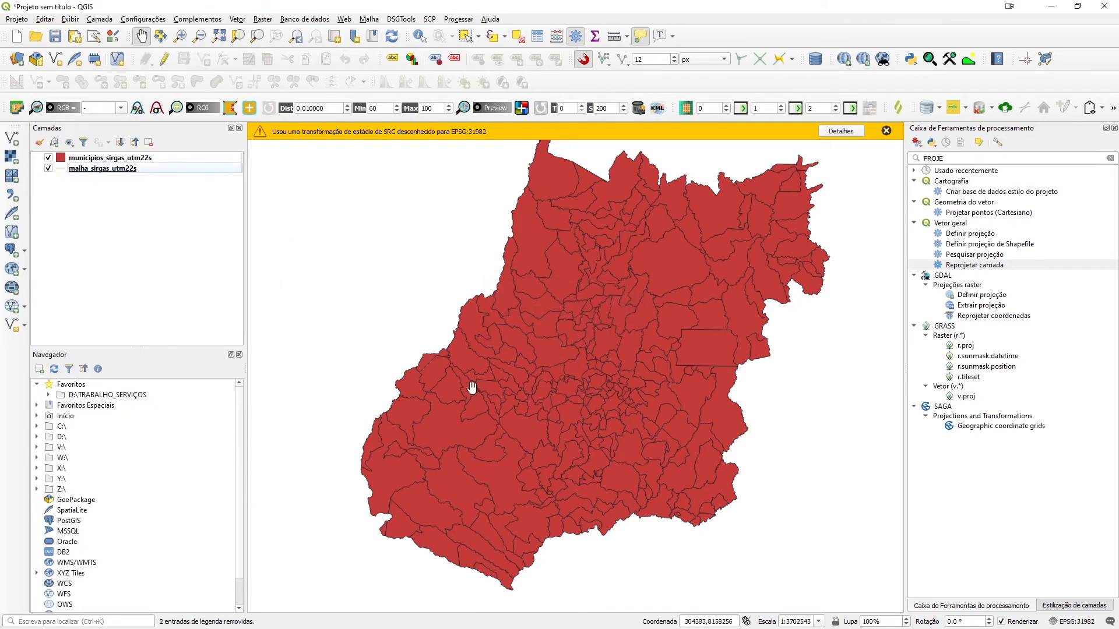
pyautogui.click(887, 131)
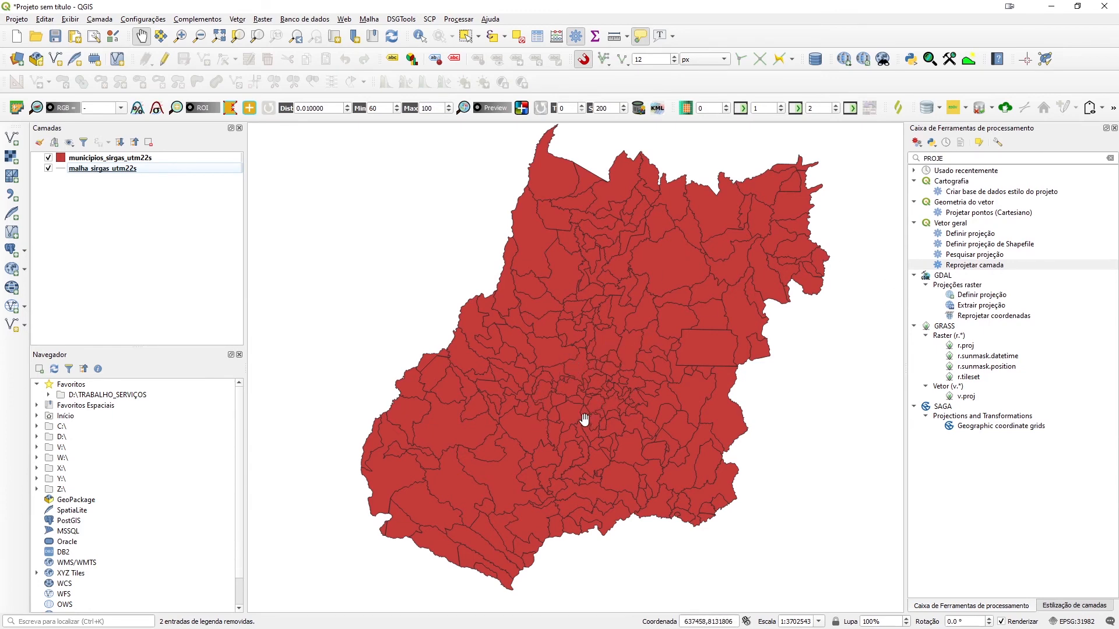
# Step: Open the attribute table of malha_sirgas_utm22s and start a new field named comprim_tm in the field calculator
pyautogui.moveTo(562, 424)
pyautogui.moveTo(533, 237)
pyautogui.rightClick(118, 169)
pyautogui.click(213, 302)
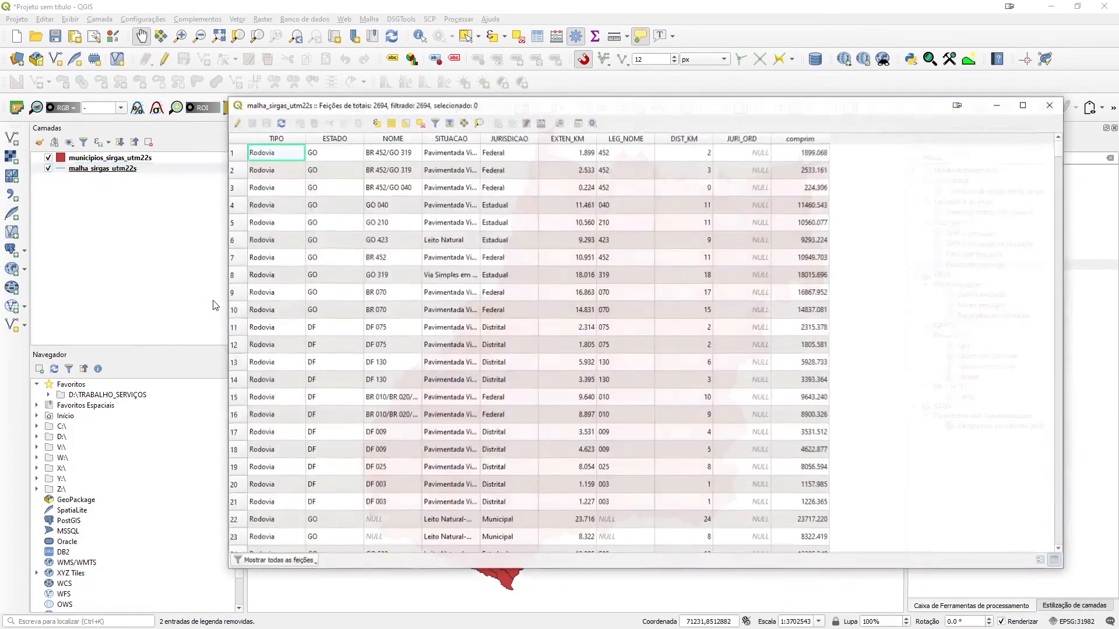
pyautogui.click(542, 123)
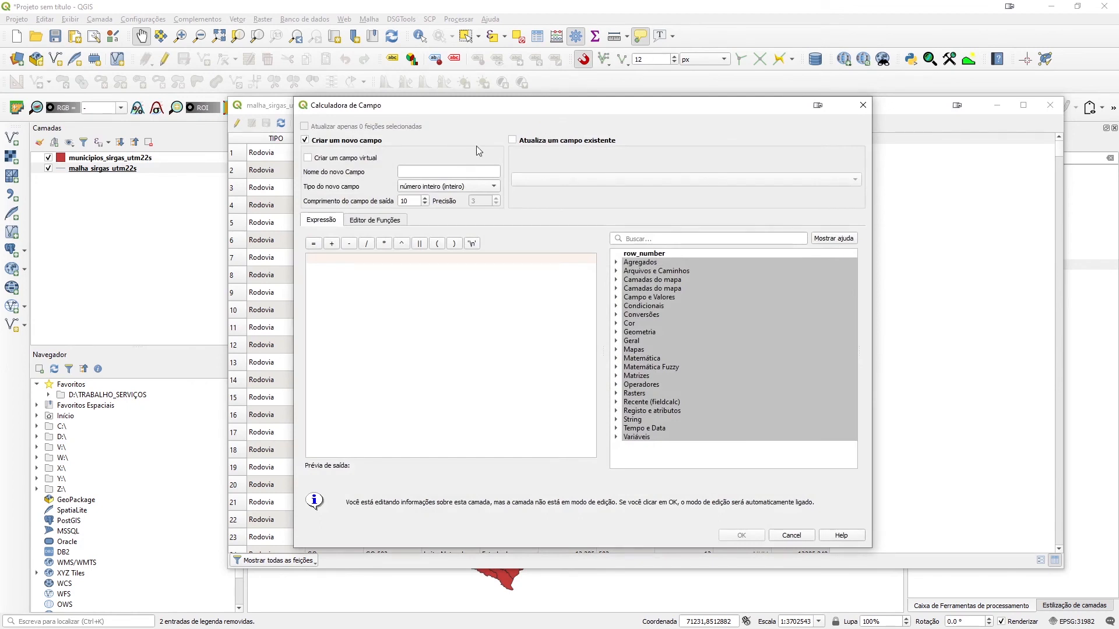
pyautogui.click(408, 173)
pyautogui.write('com')
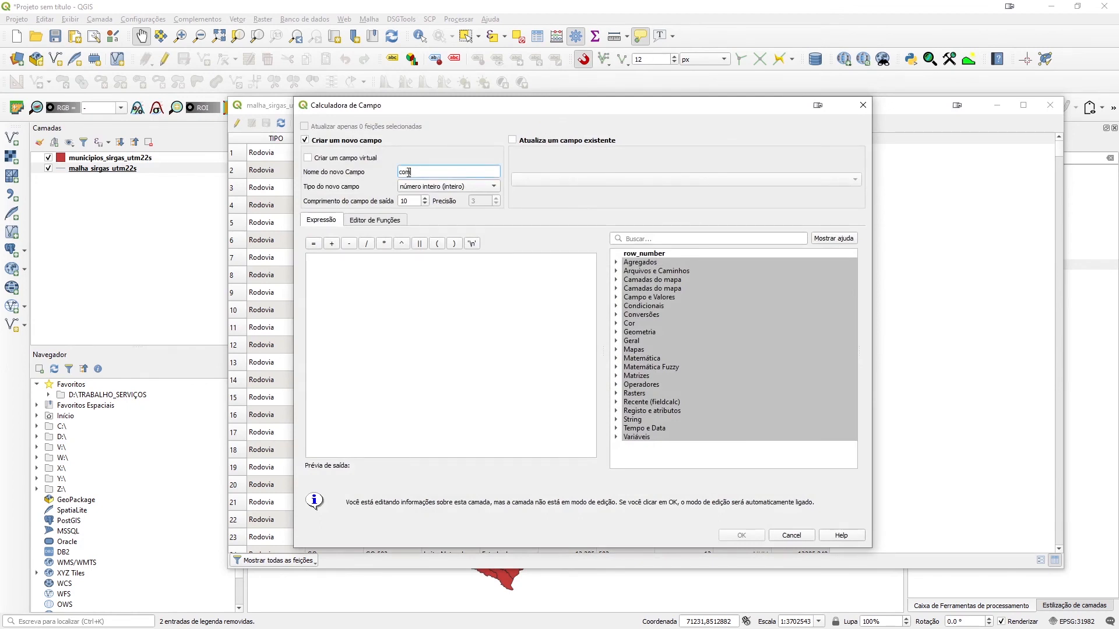
pyautogui.write('prim_ut')
pyautogui.press('BackSpace')
pyautogui.press('BackSpace')
pyautogui.write('tm')
# Step: Use the $length expression for the new field, set its type to decimal number (real) and run the calculation
pyautogui.click(480, 303)
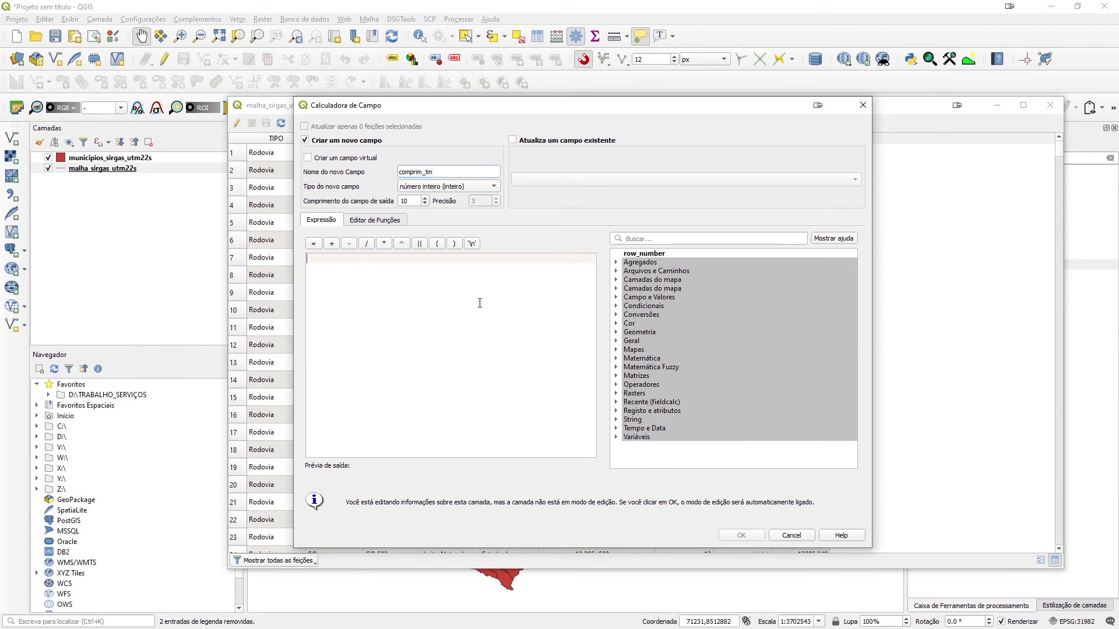
pyautogui.click(668, 240)
pyautogui.write('$l')
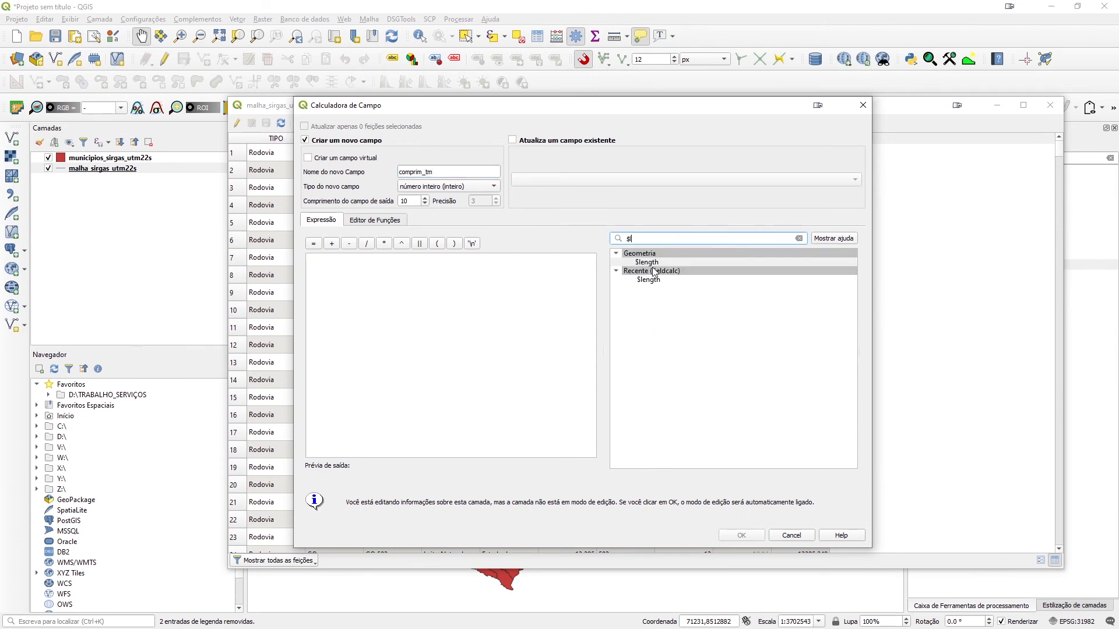
pyautogui.doubleClick(650, 263)
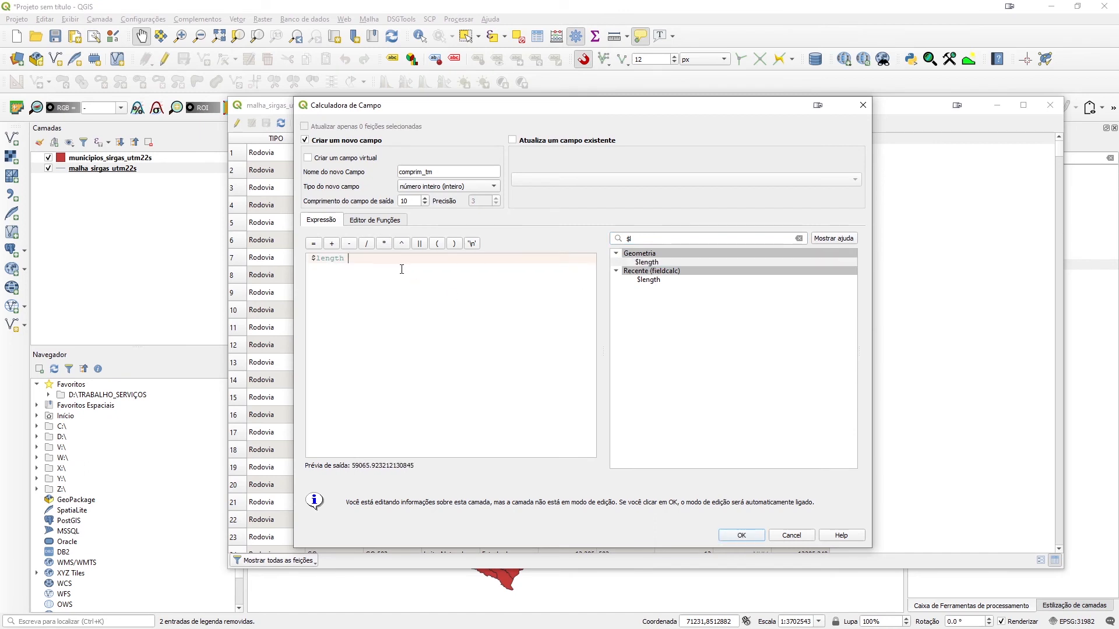
pyautogui.click(453, 187)
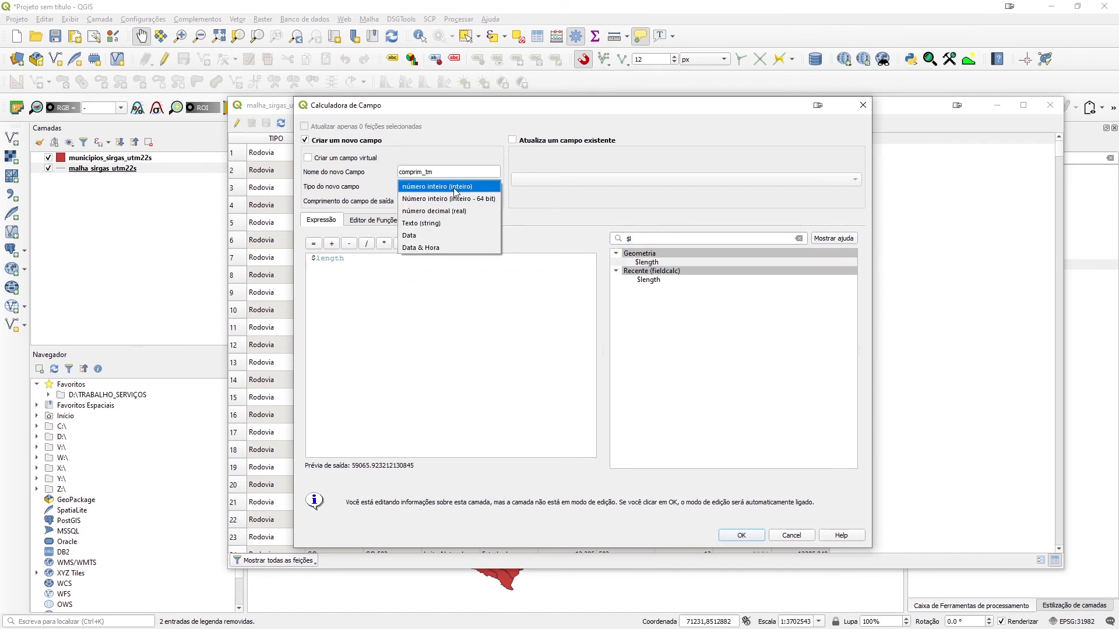
pyautogui.click(450, 210)
pyautogui.click(479, 310)
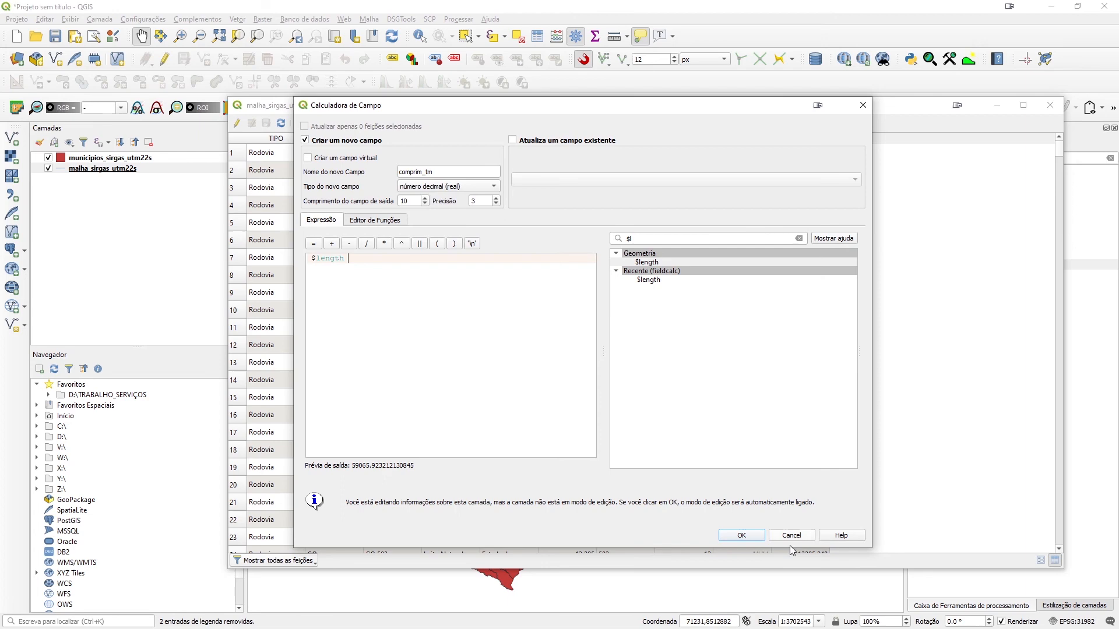
pyautogui.click(757, 535)
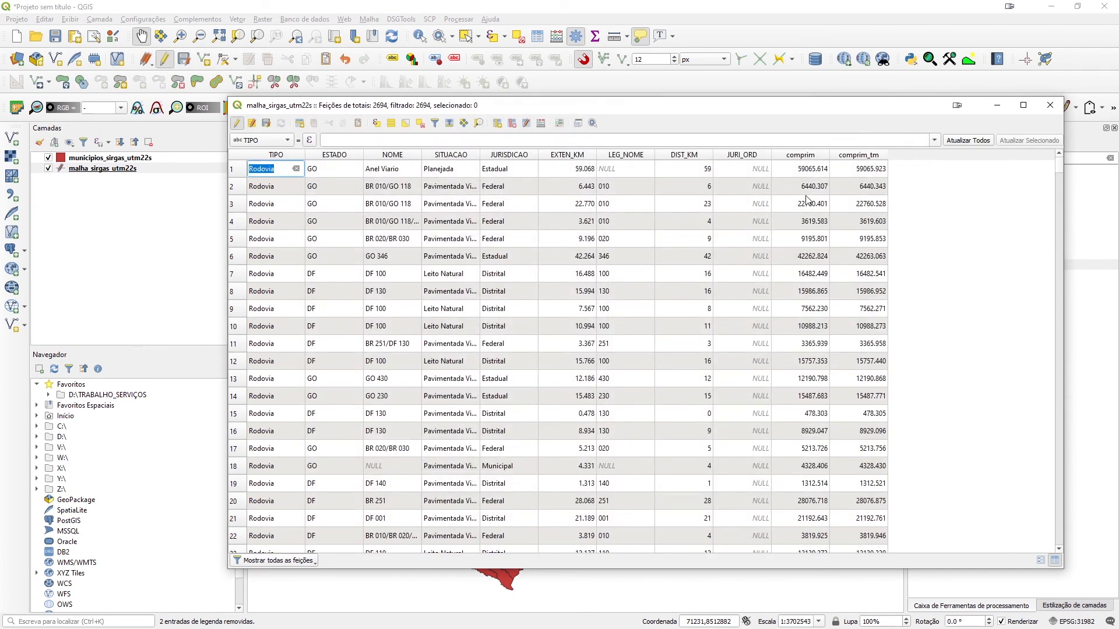
# Step: Compare the comprim and comprim_tm values across the road records, then close the attribute table
pyautogui.scroll(-3, 866, 256)
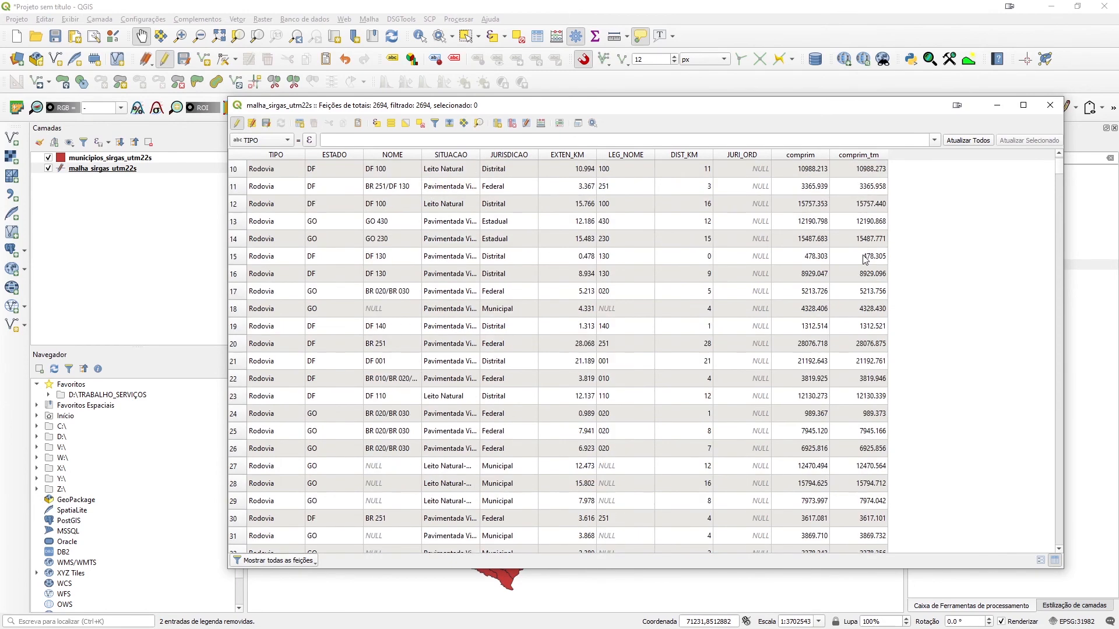
pyautogui.scroll(3, 865, 364)
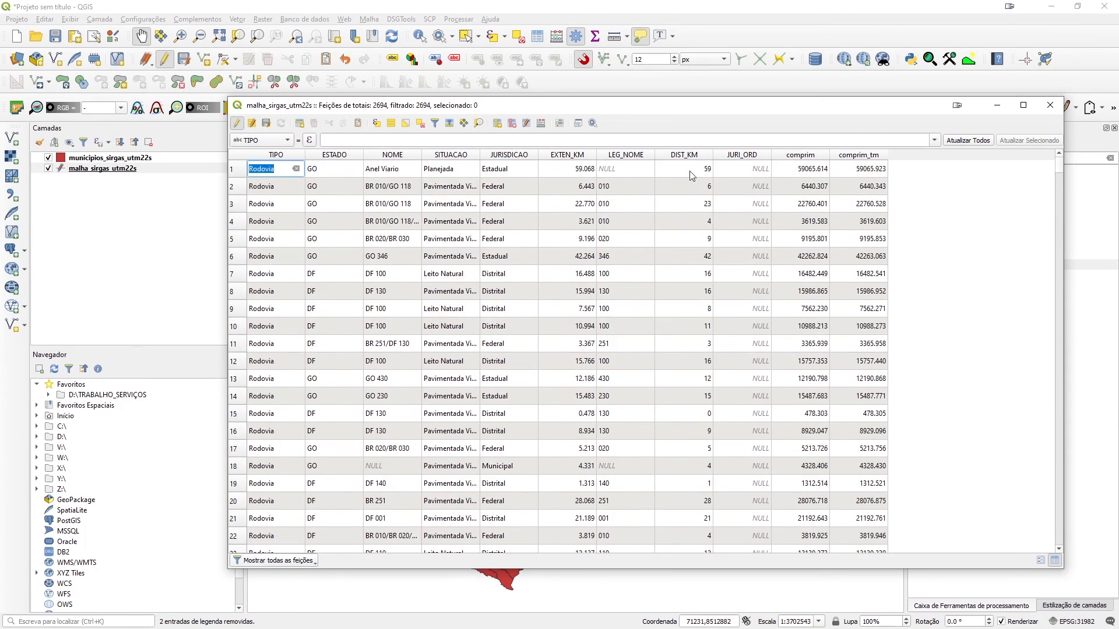
pyautogui.click(1050, 106)
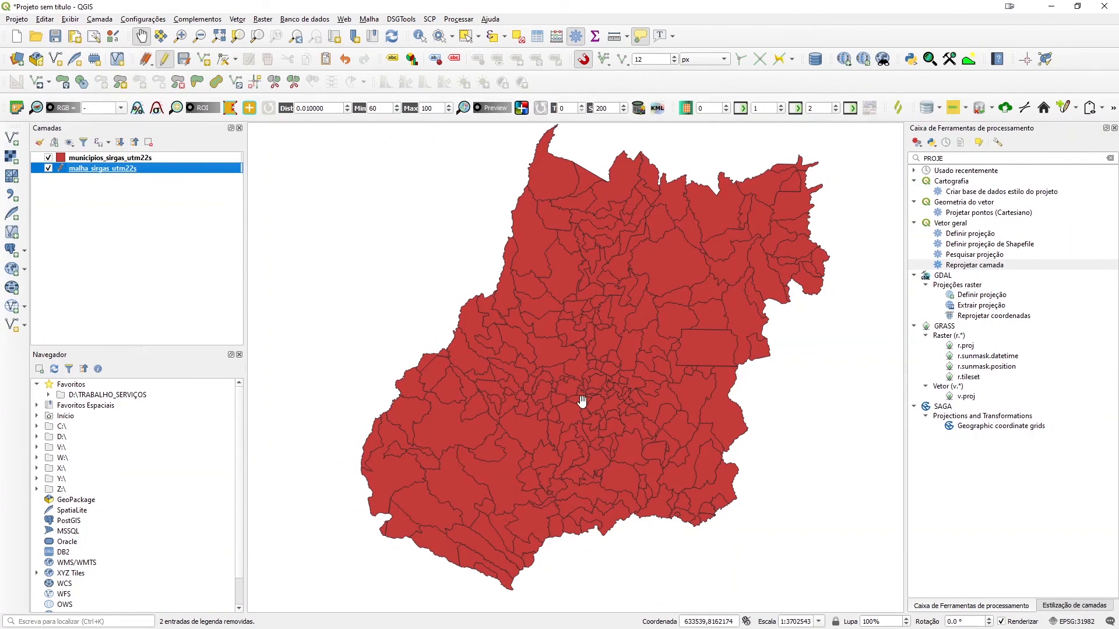
# Step: Place malha_sirgas_utm22s above municipios_sirgas_utm22s in the layer order and hide the municipality layer
pyautogui.moveTo(582, 401)
pyautogui.click(127, 159)
pyautogui.moveTo(95, 185); pyautogui.dragTo(94, 180)
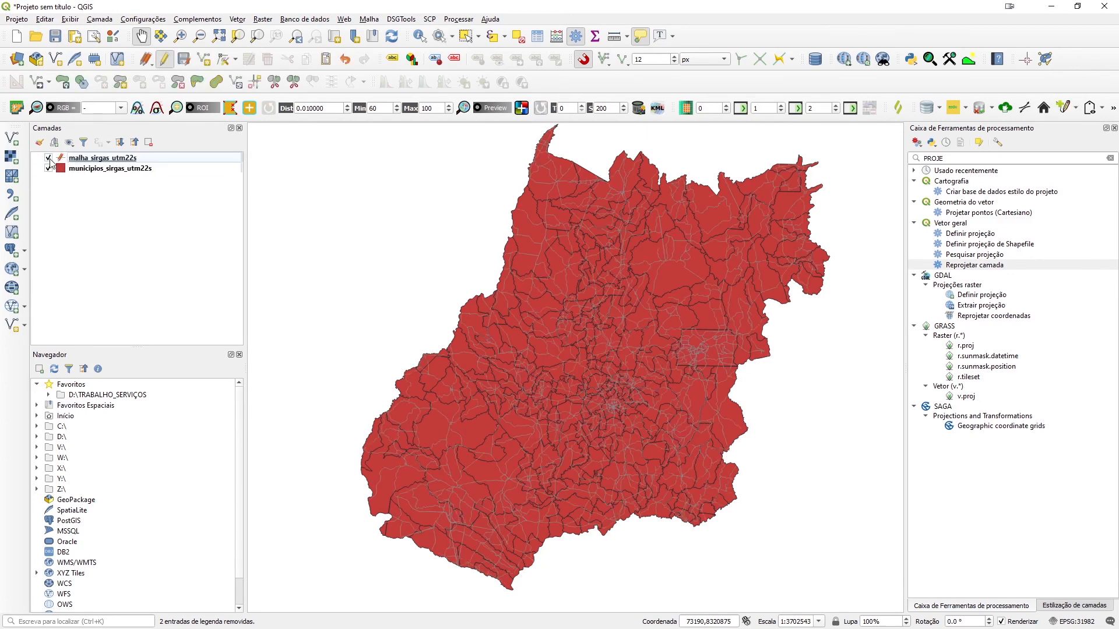
pyautogui.click(48, 168)
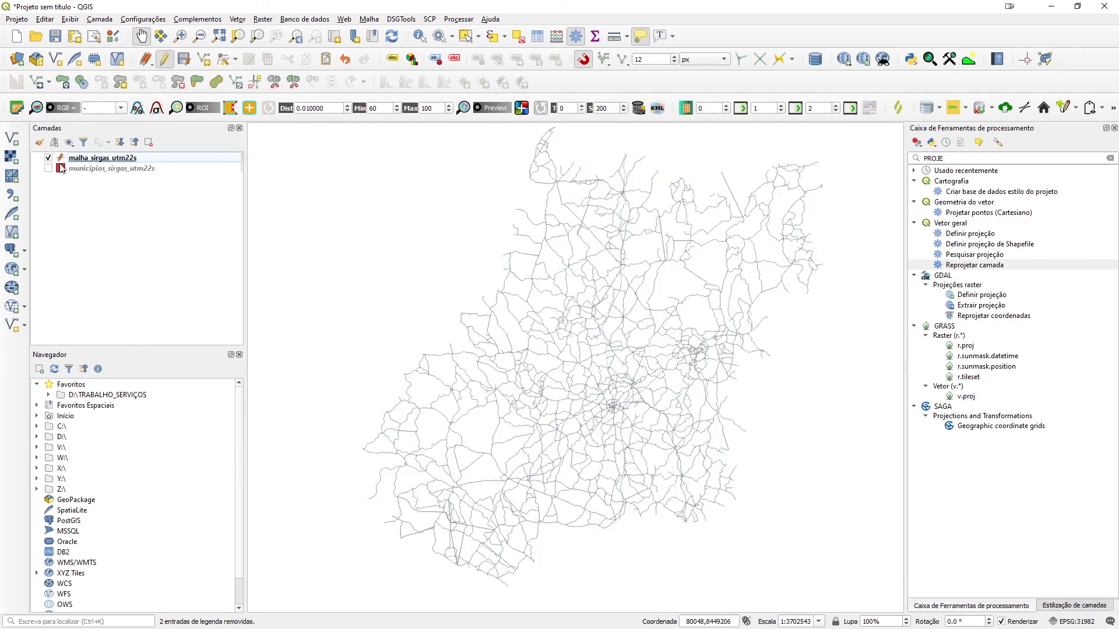
# Step: Stop editing malha_sirgas_utm22s and save its changes
pyautogui.click(80, 158)
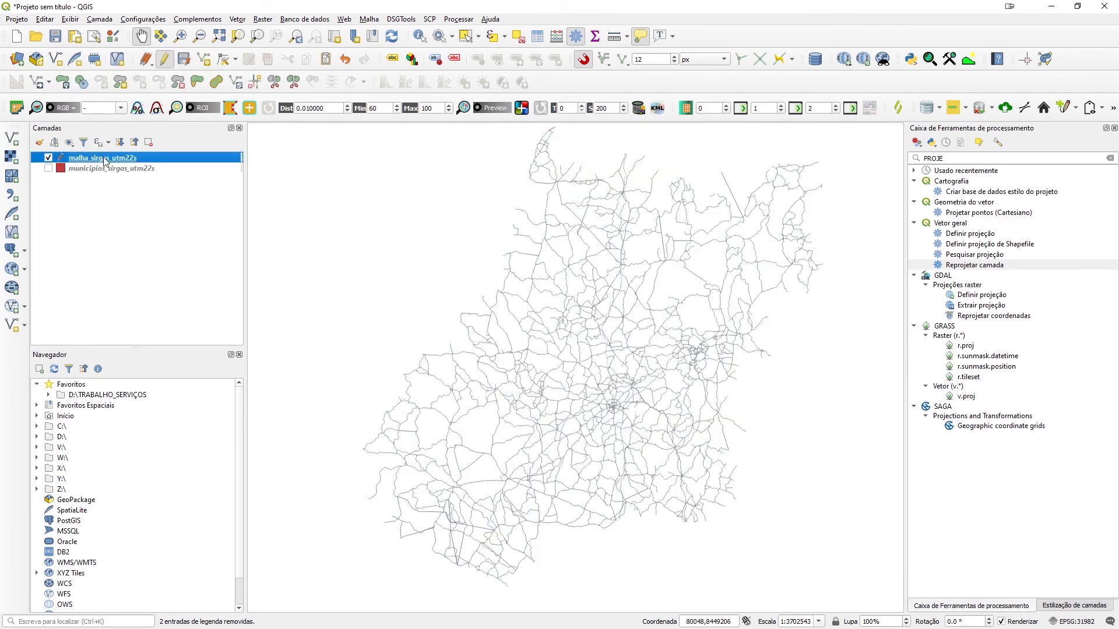
pyautogui.click(166, 66)
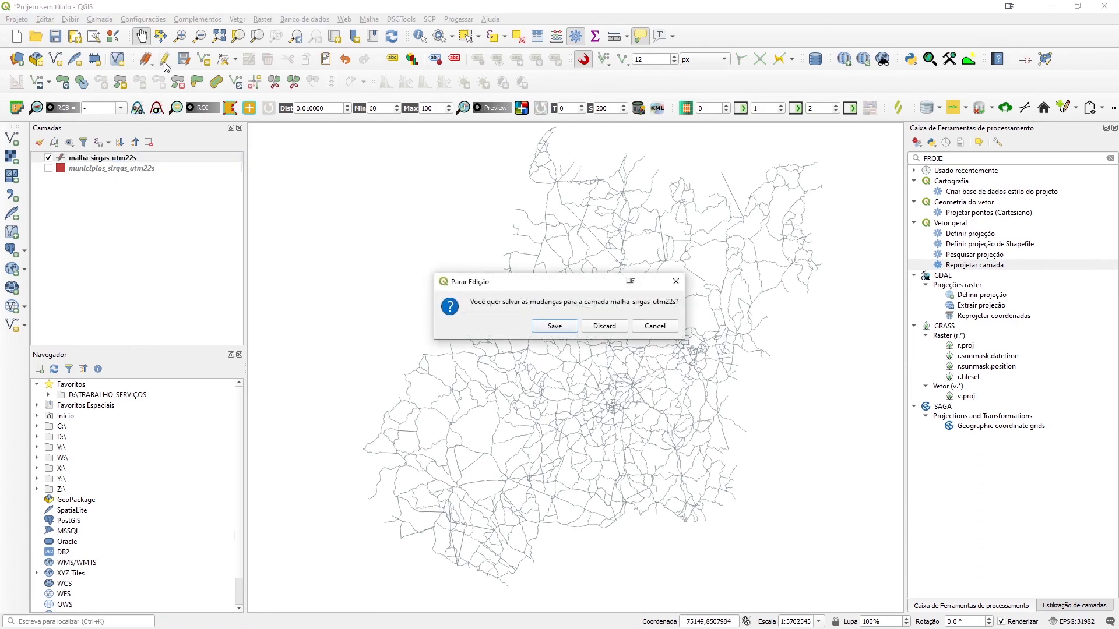
pyautogui.click(555, 326)
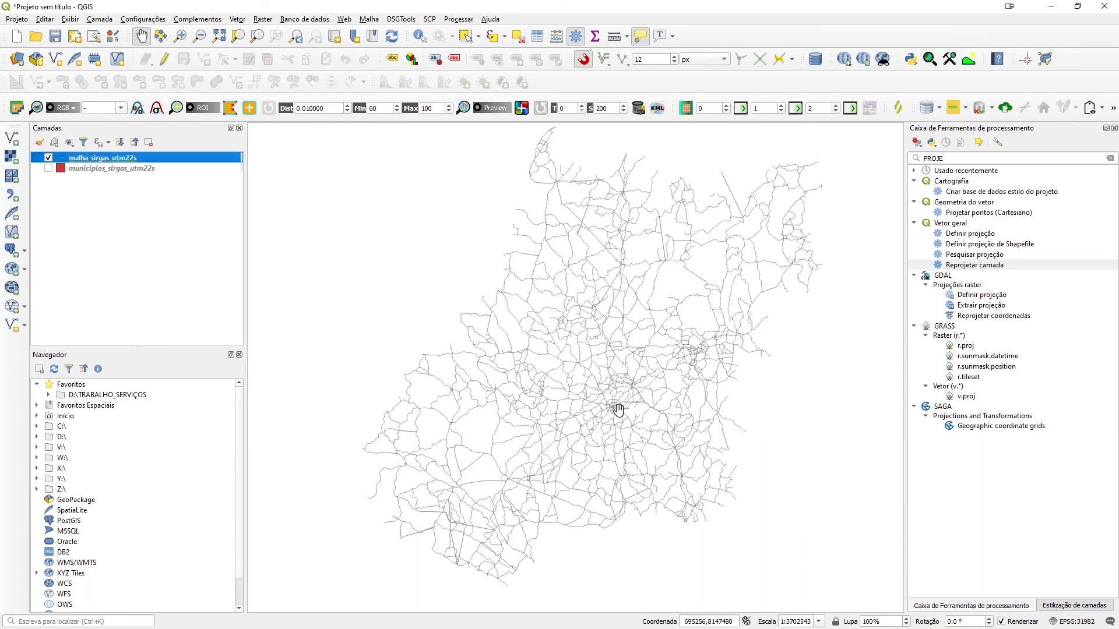
pyautogui.moveTo(618, 409)
pyautogui.hotkey('alt', 'Tab')
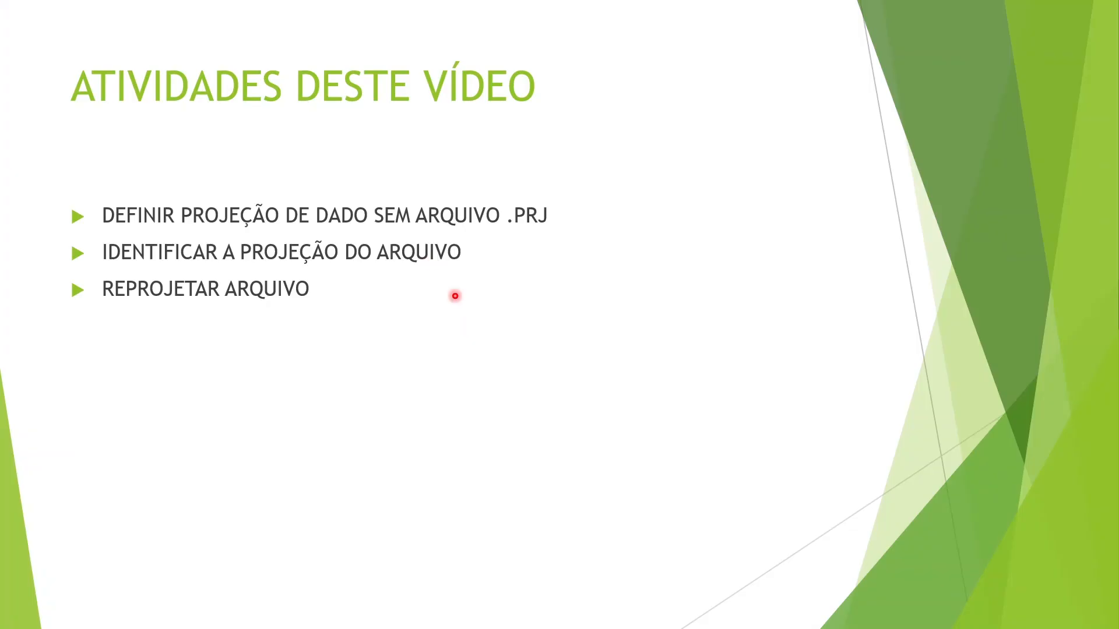
pyautogui.press('Right')
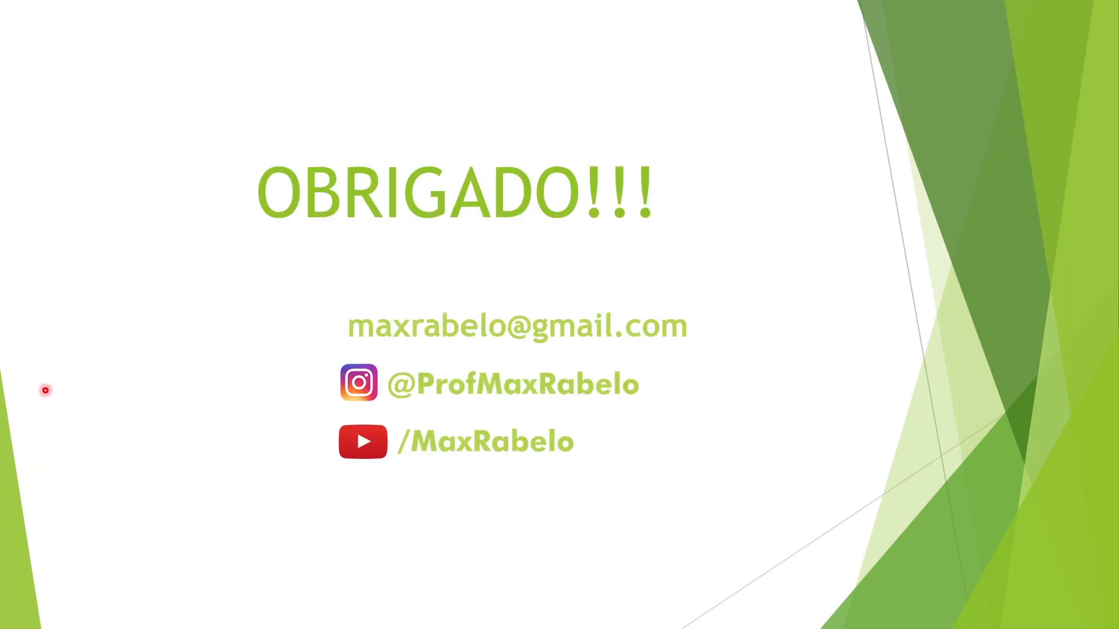